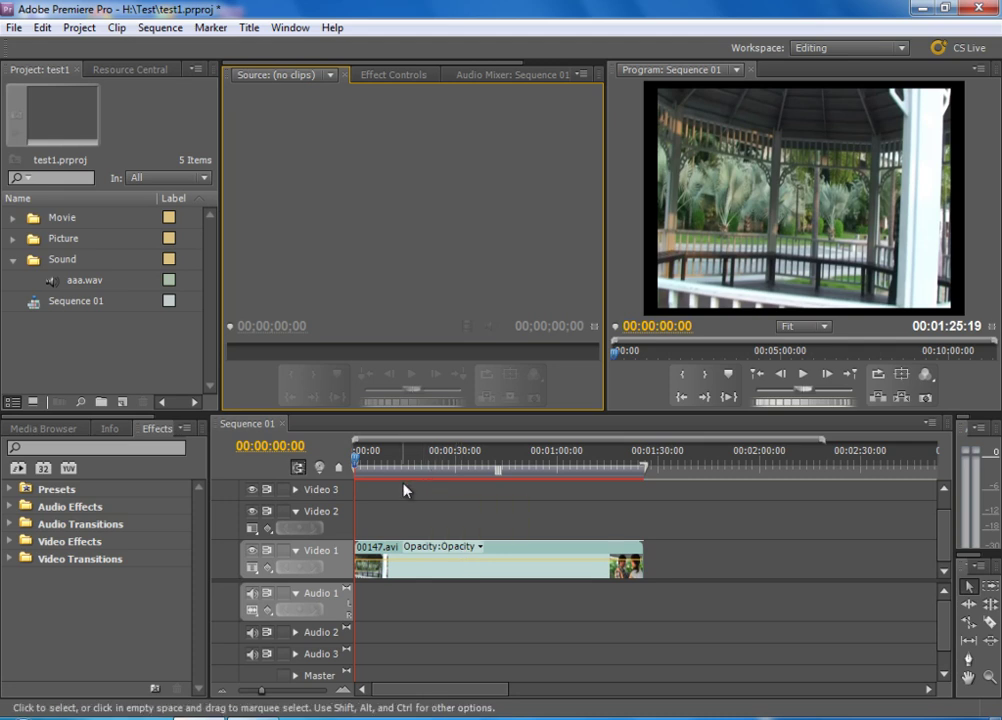
Create a new still title named Title 01 from the Project panel's New Item menu
left_click(122, 401)
left_click(160, 461)
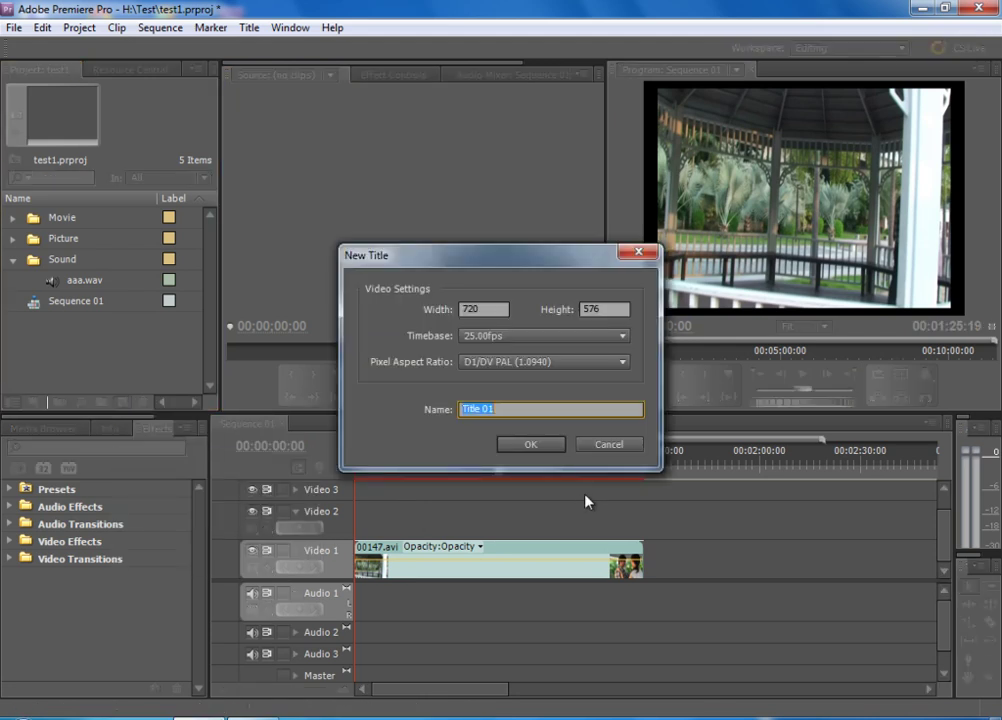
left_click(546, 449)
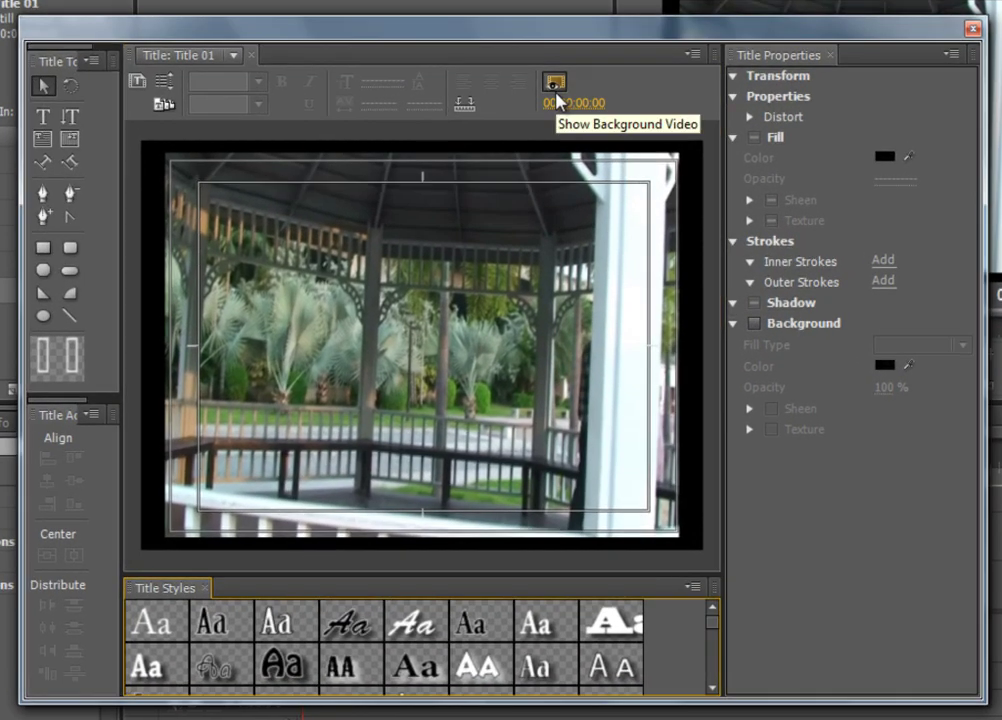
Hide the background video and draw a quarter-circle arc on the canvas
left_click(554, 84)
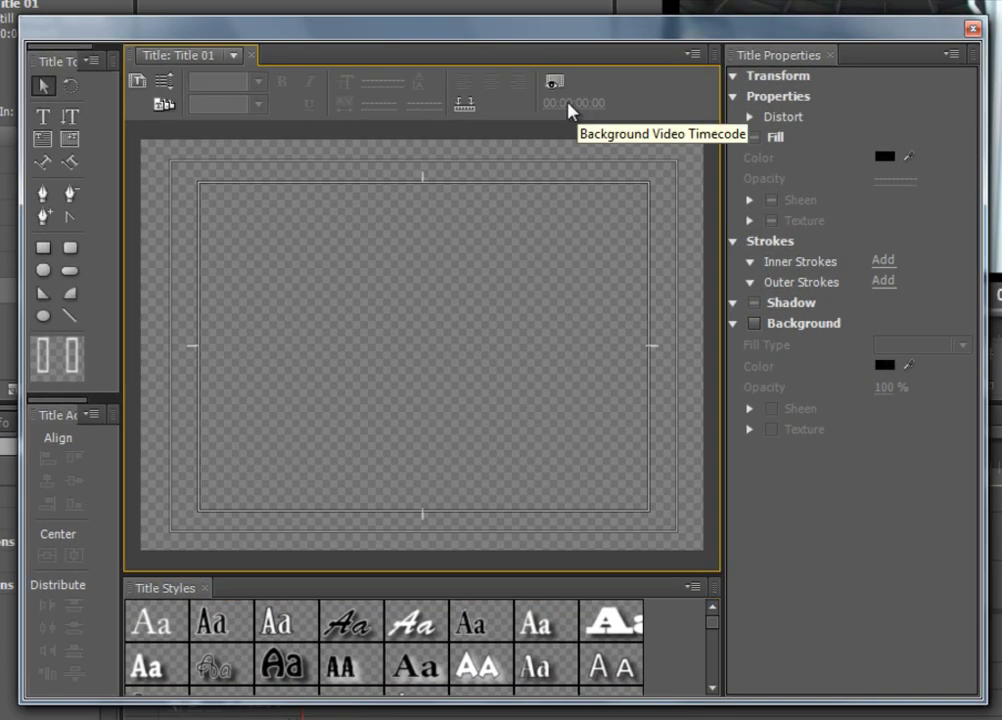
left_click(70, 293)
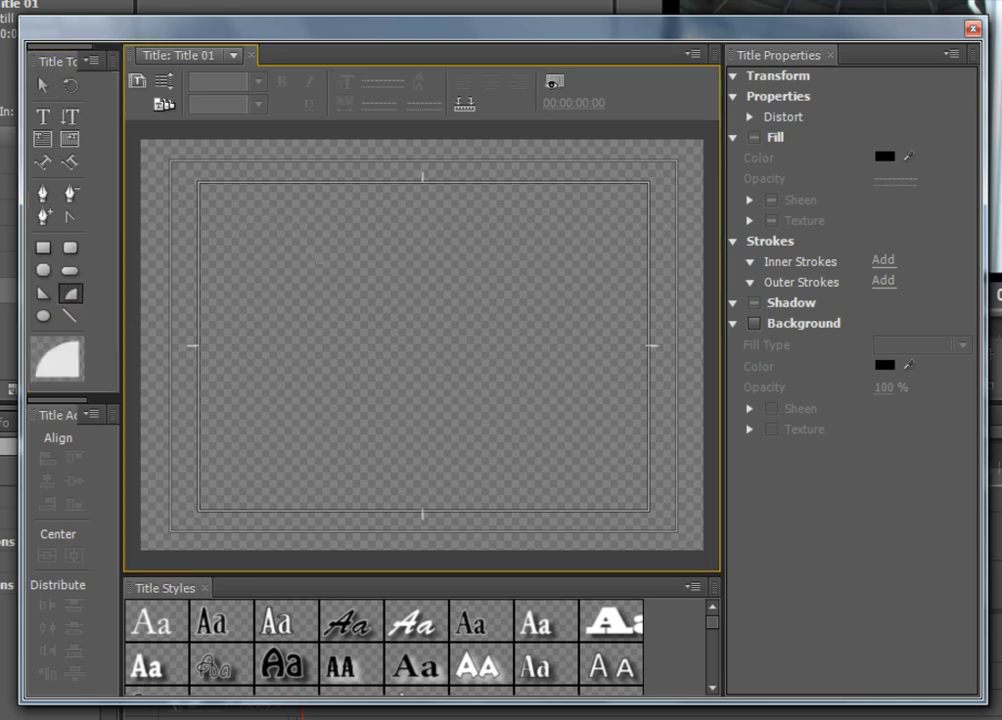
left_click_drag(288, 223, 346, 280)
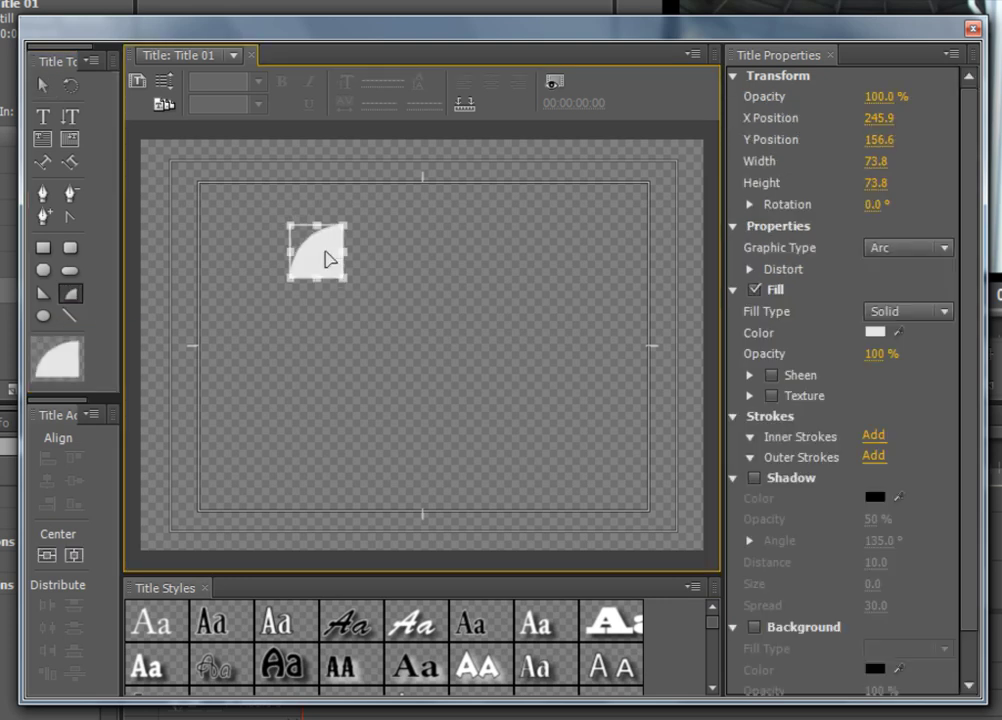
Duplicate the arc, then rotate the copy 180° and place it diagonally beside the first
right_click(327, 259)
left_click(425, 243)
right_click(320, 259)
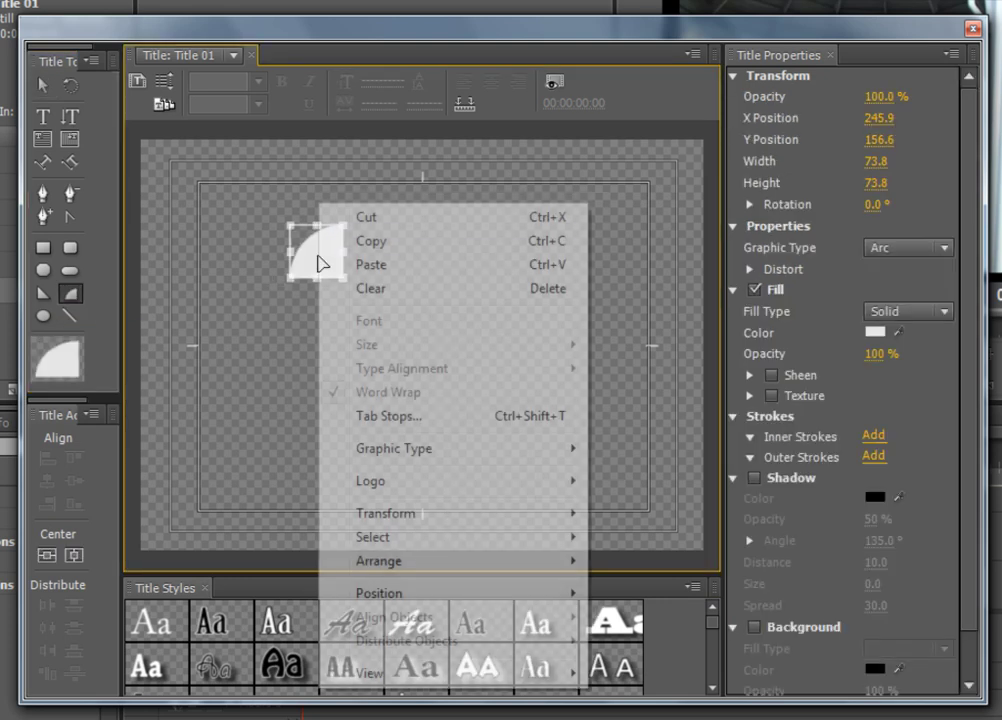
left_click(378, 264)
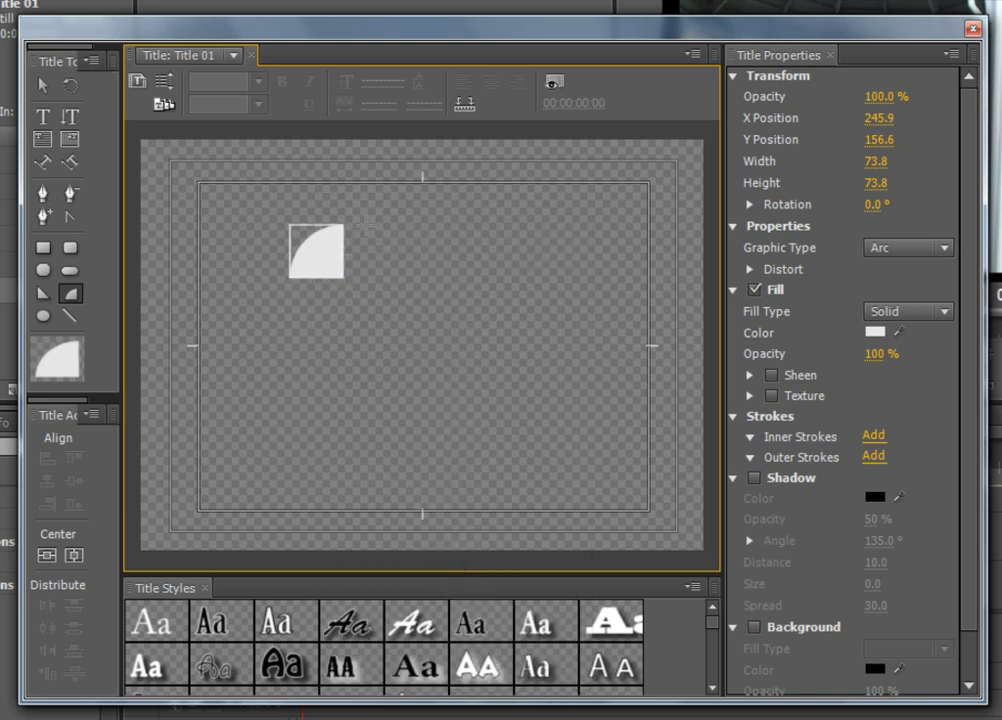
left_click_drag(353, 208, 318, 273)
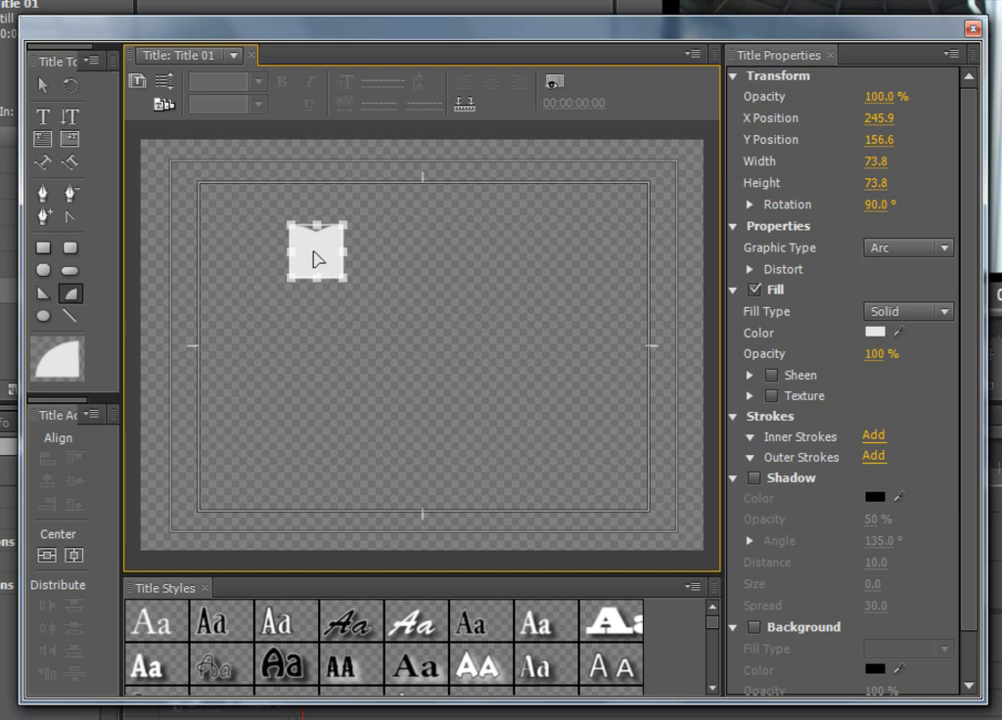
left_click_drag(313, 259, 370, 313)
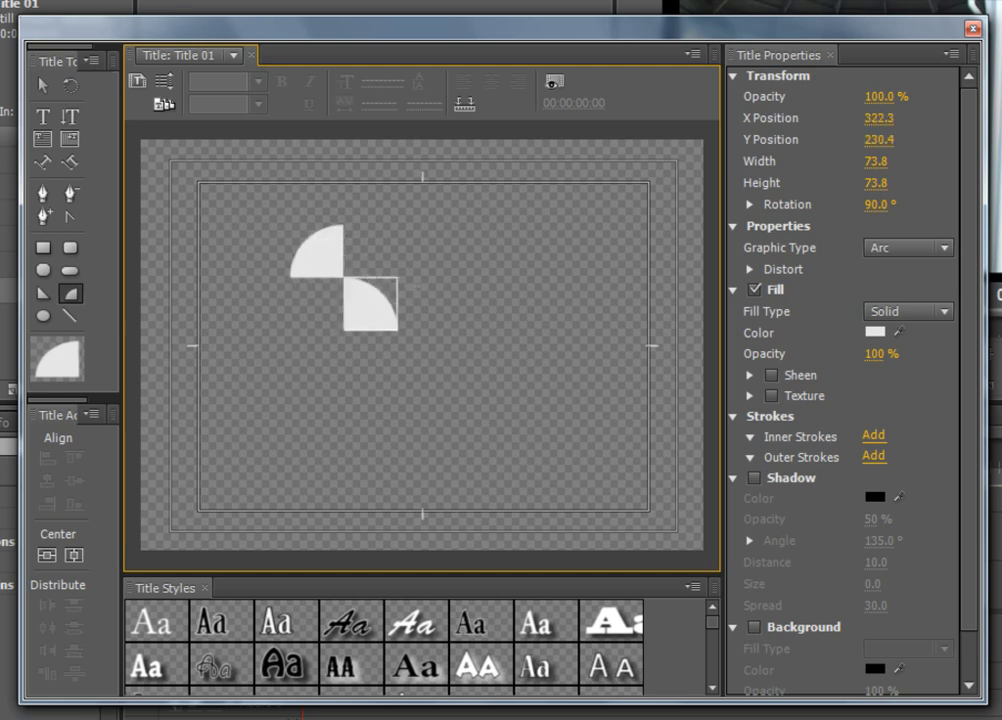
left_click_drag(398, 268, 423, 341)
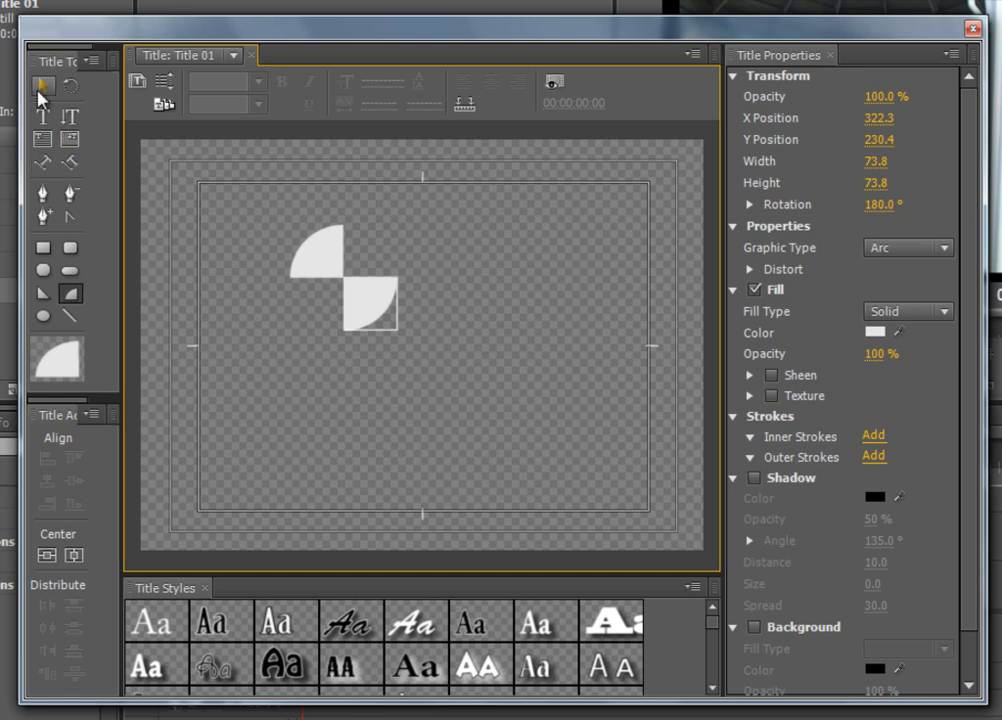
Give the first arc a red fill
left_click(42, 86)
left_click(303, 275)
left_click(876, 333)
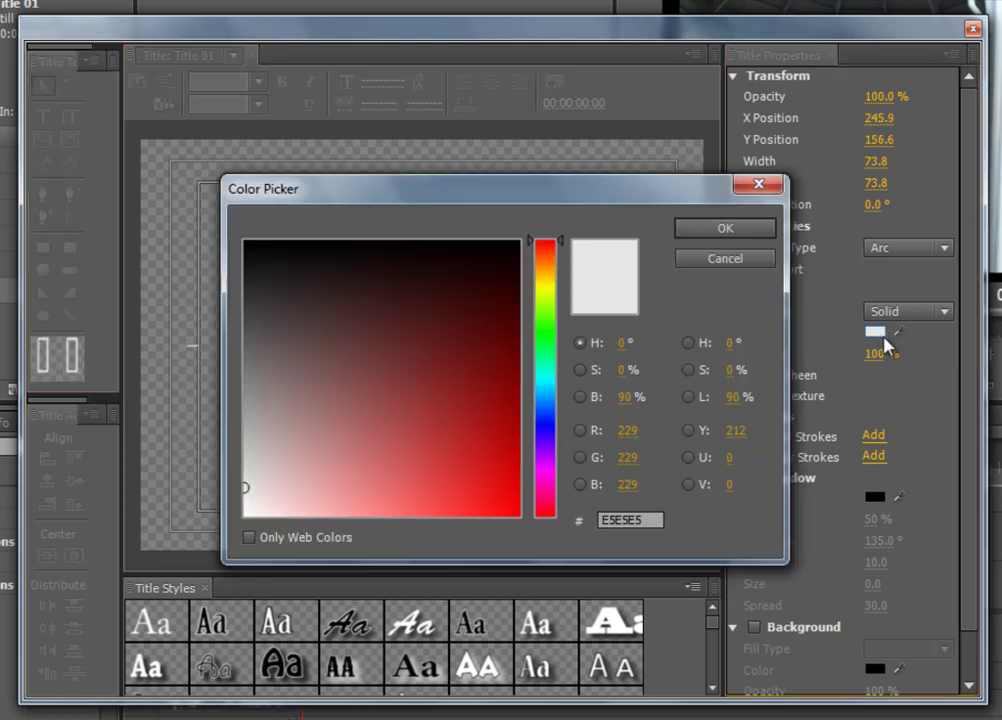
left_click(483, 398)
left_click(710, 229)
Give the second arc a deep blue fill
left_click(360, 303)
left_click(876, 333)
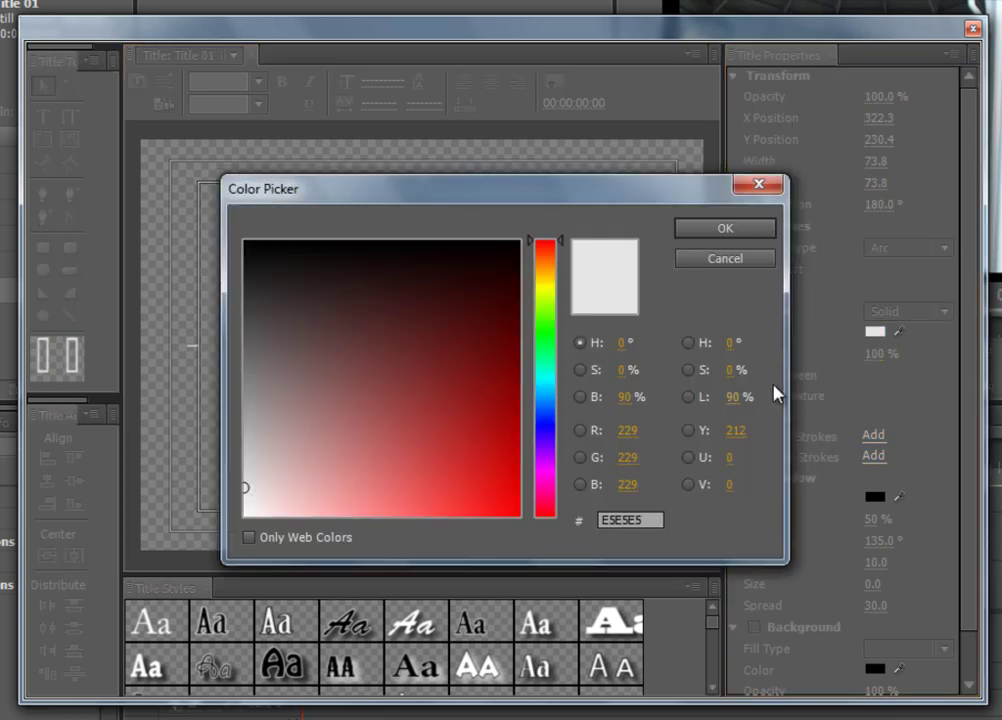
left_click(545, 420)
left_click(476, 416)
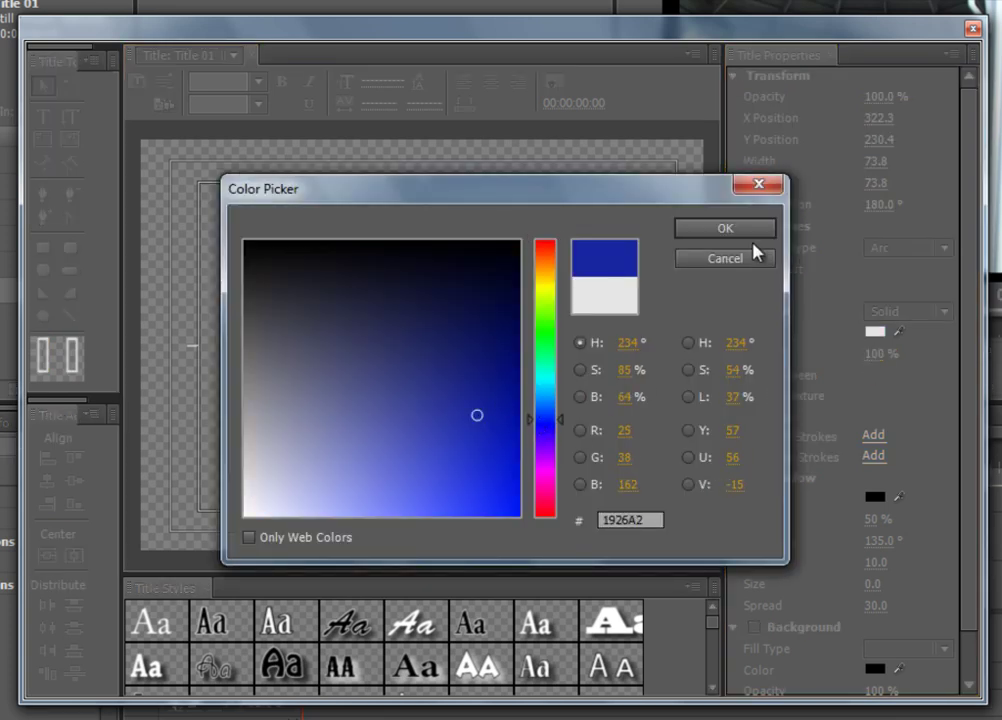
left_click(725, 228)
left_click(551, 408)
left_click(44, 116)
Add a text object reading Thai and move it down-left over the arcs
left_click(222, 262)
type("abc ")
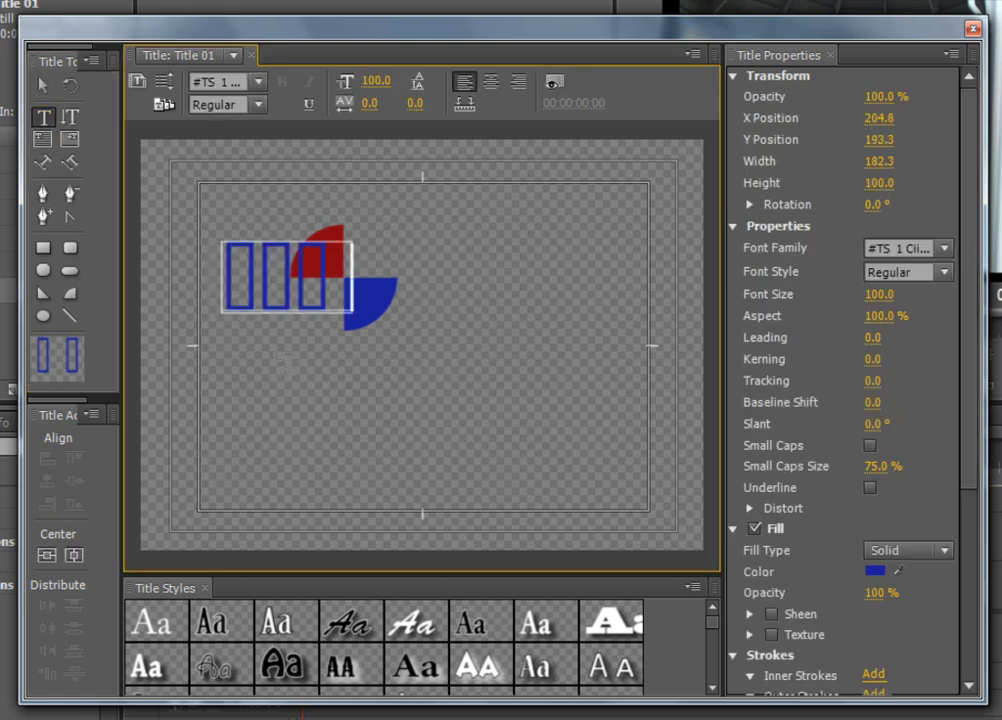
type("d")
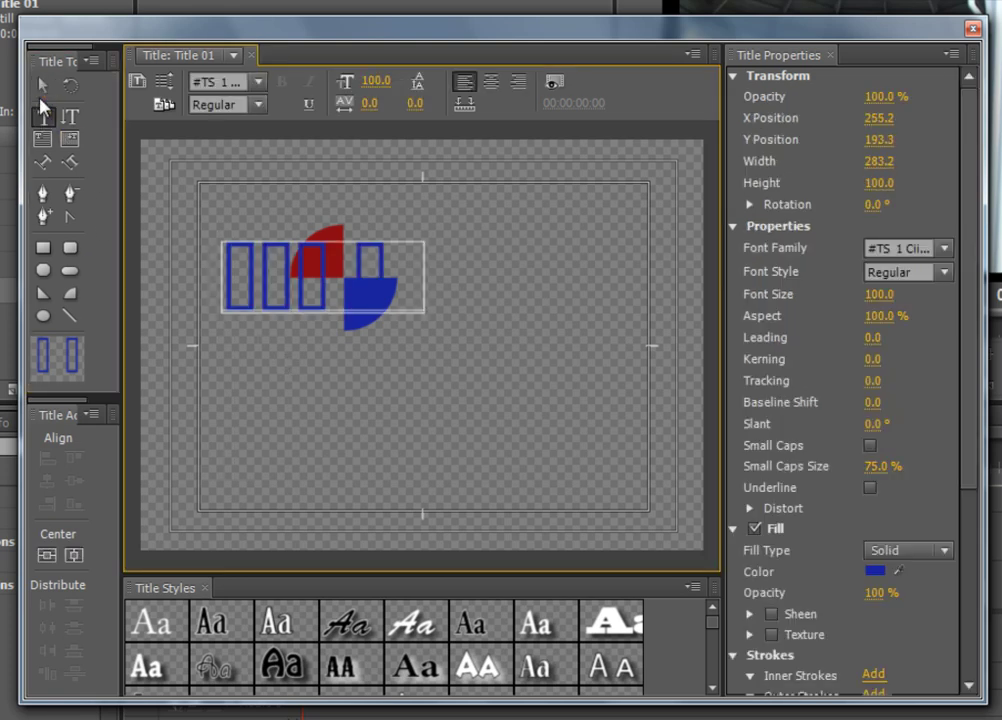
left_click(43, 86)
left_click_drag(249, 292, 238, 321)
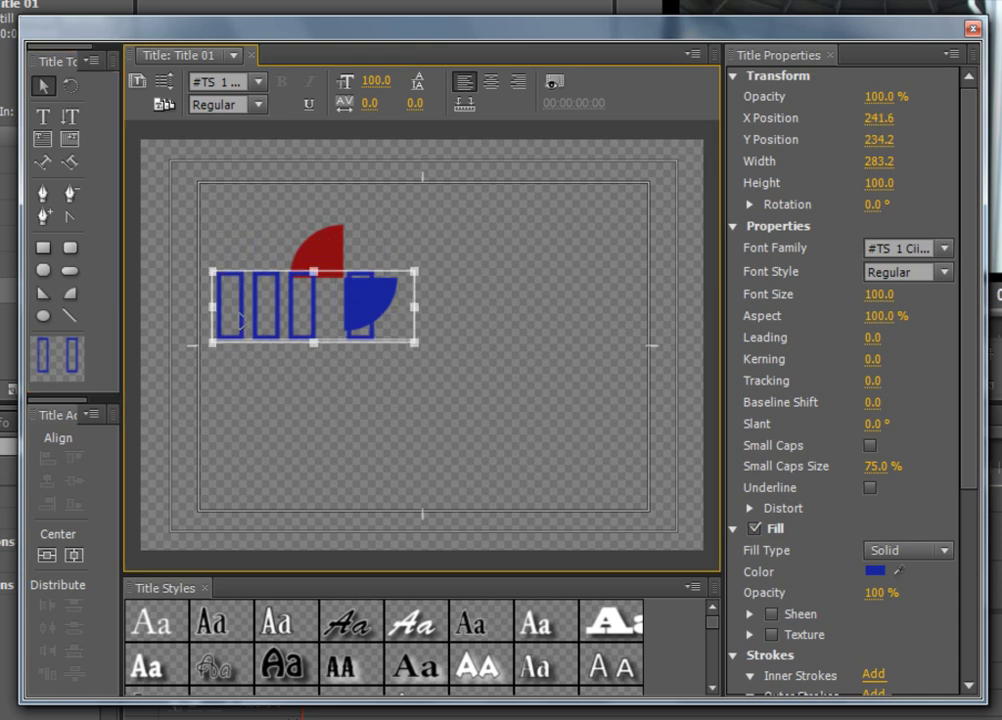
Set the text's font family to Book_BasiS [2006]
left_click(259, 82)
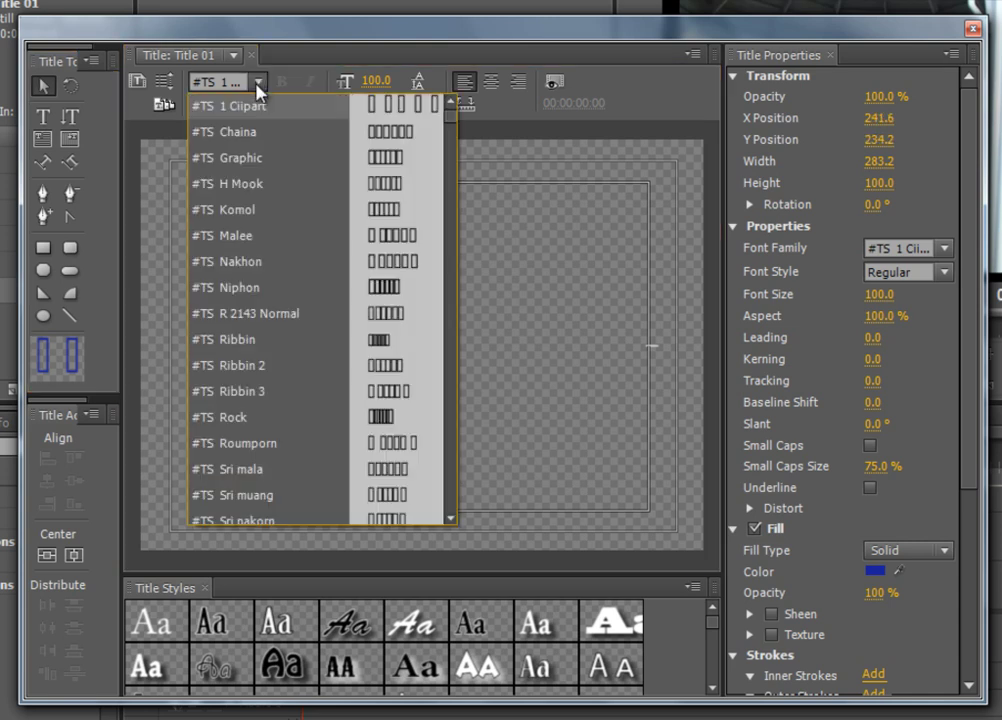
scroll(414, 289, "down", 5)
scroll(414, 289, "down", 5)
scroll(414, 289, "down", 5)
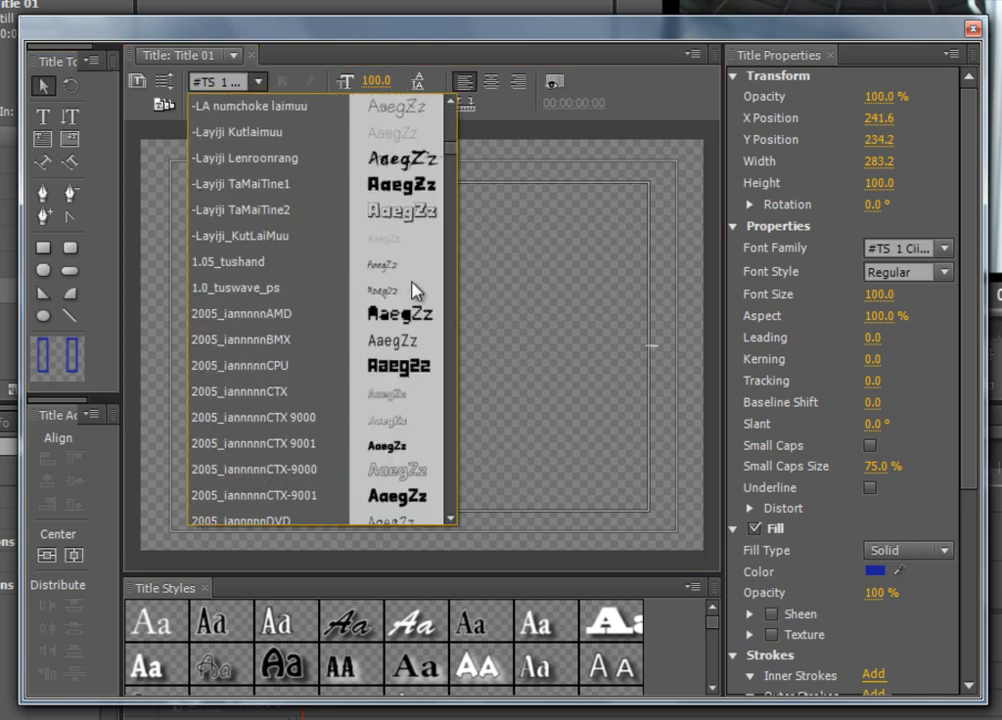
scroll(414, 289, "down", 5)
scroll(418, 290, "down", 3)
scroll(418, 290, "down", 5)
scroll(418, 290, "down", 2)
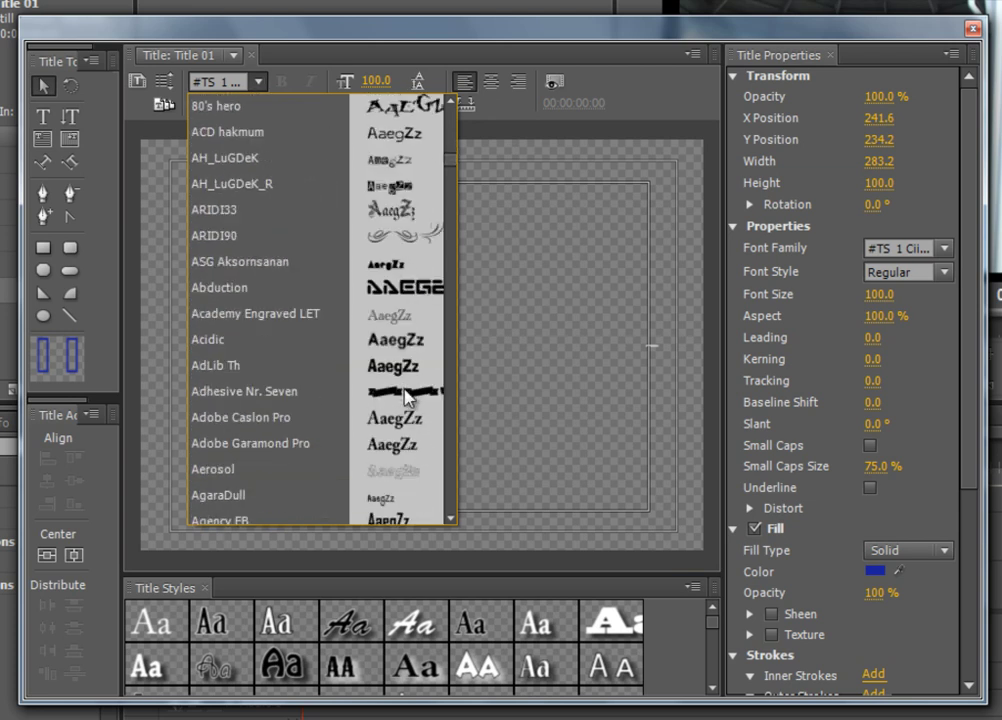
scroll(418, 290, "down", 10)
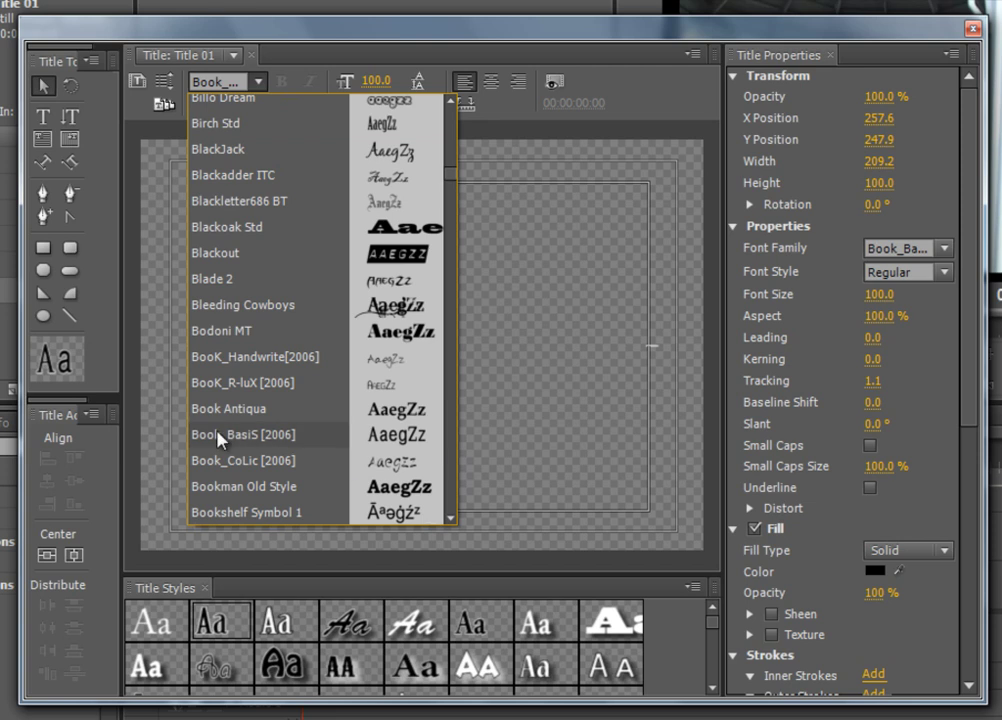
left_click(169, 338)
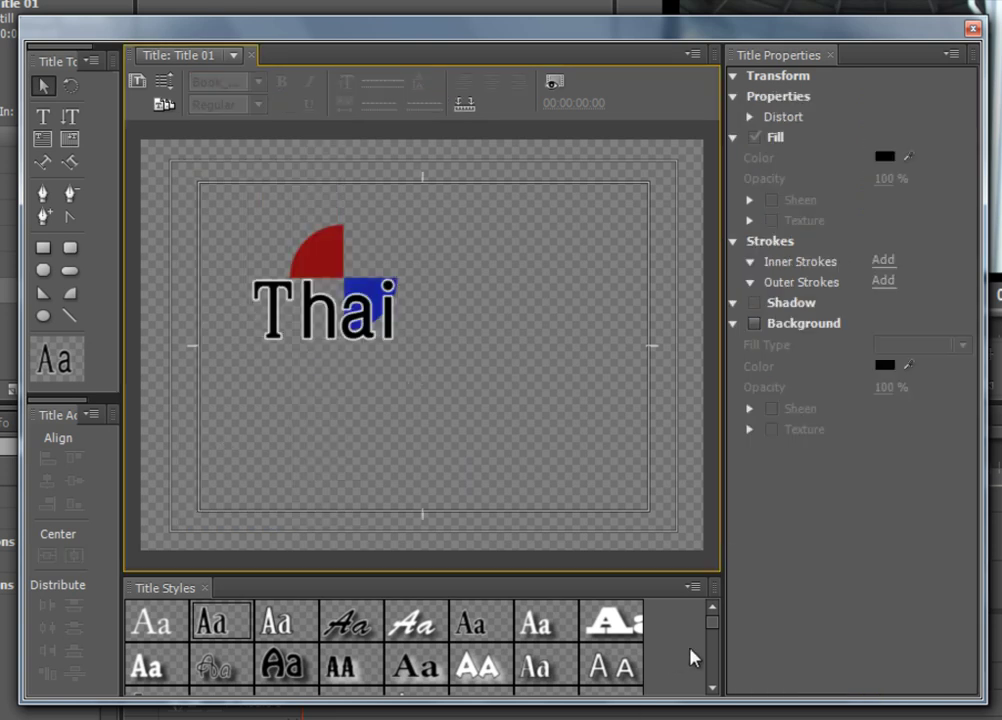
Apply the gold italic Hobo Std style to Thai and shrink it to size 46 beside the blue arc
mouse_move(713, 627)
left_mouse_down()
mouse_move(722, 655)
mouse_move(722, 633)
left_mouse_up()
left_click(330, 310)
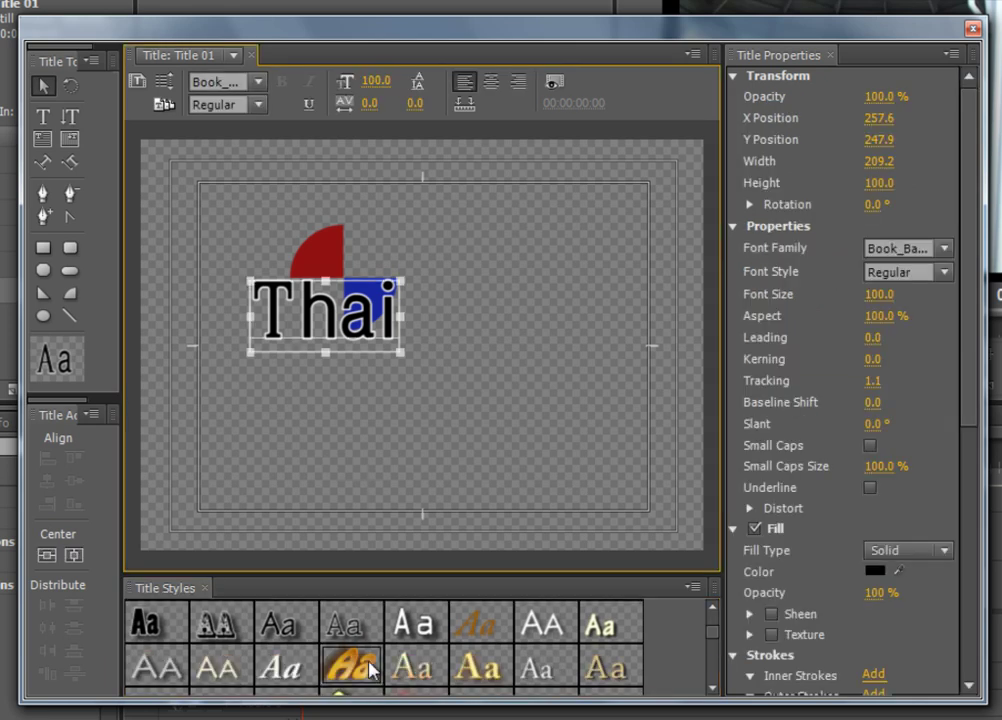
left_click(353, 677)
mouse_move(392, 341)
left_mouse_down()
mouse_move(292, 302)
mouse_move(315, 319)
left_mouse_up()
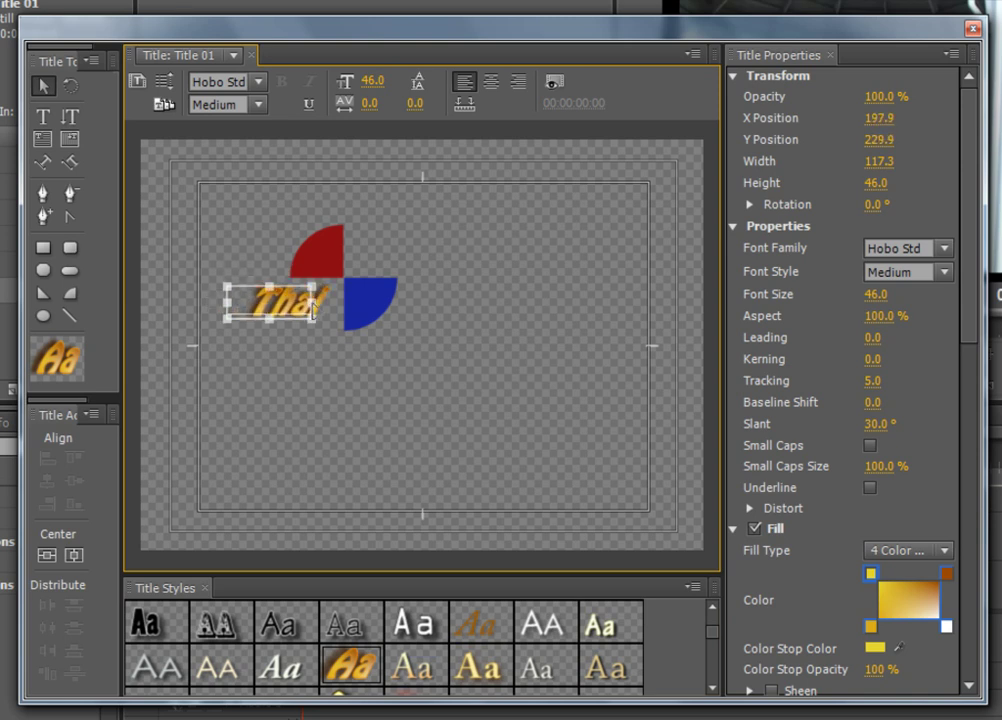
left_click(385, 224)
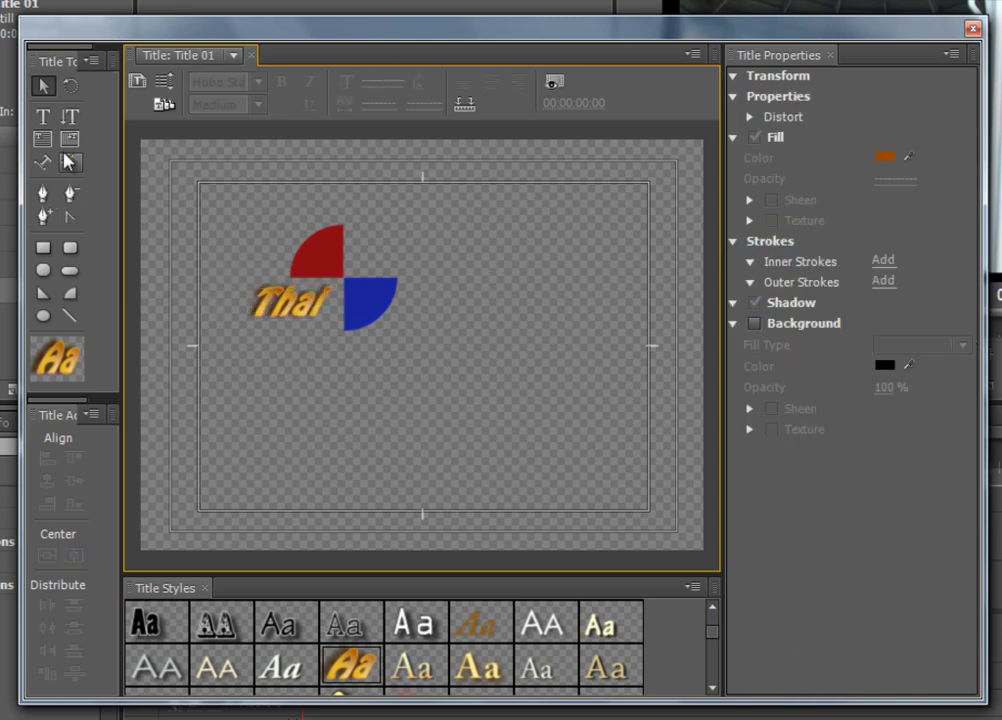
Add the word Movie in the green small-caps style and place it next to the red arc
left_click(43, 116)
left_click(370, 226)
type("Mov")
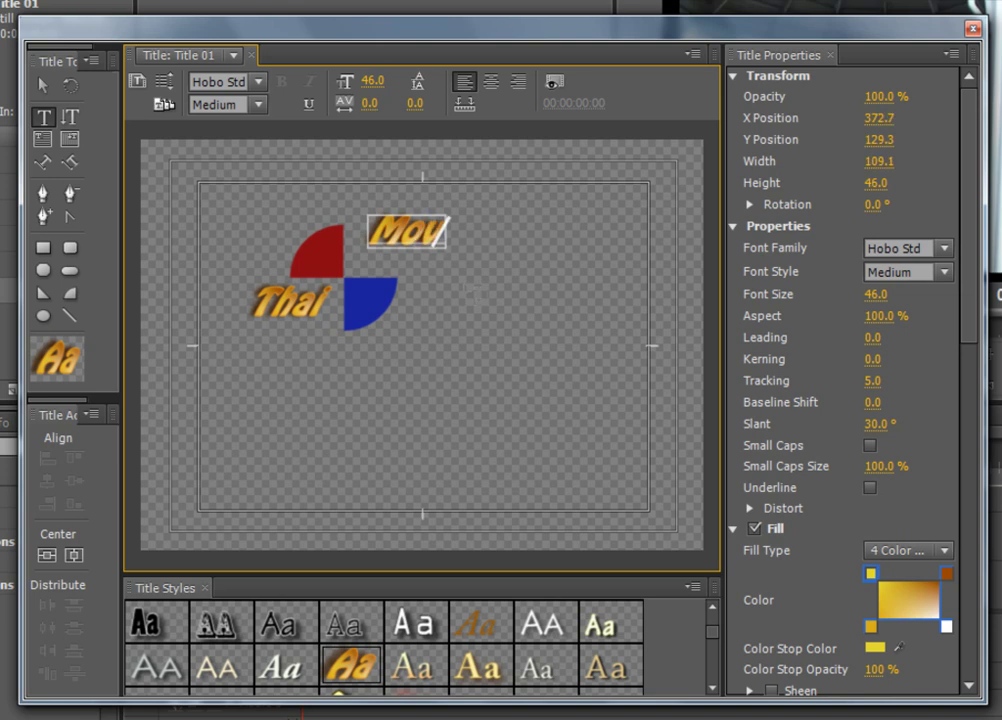
type("ie")
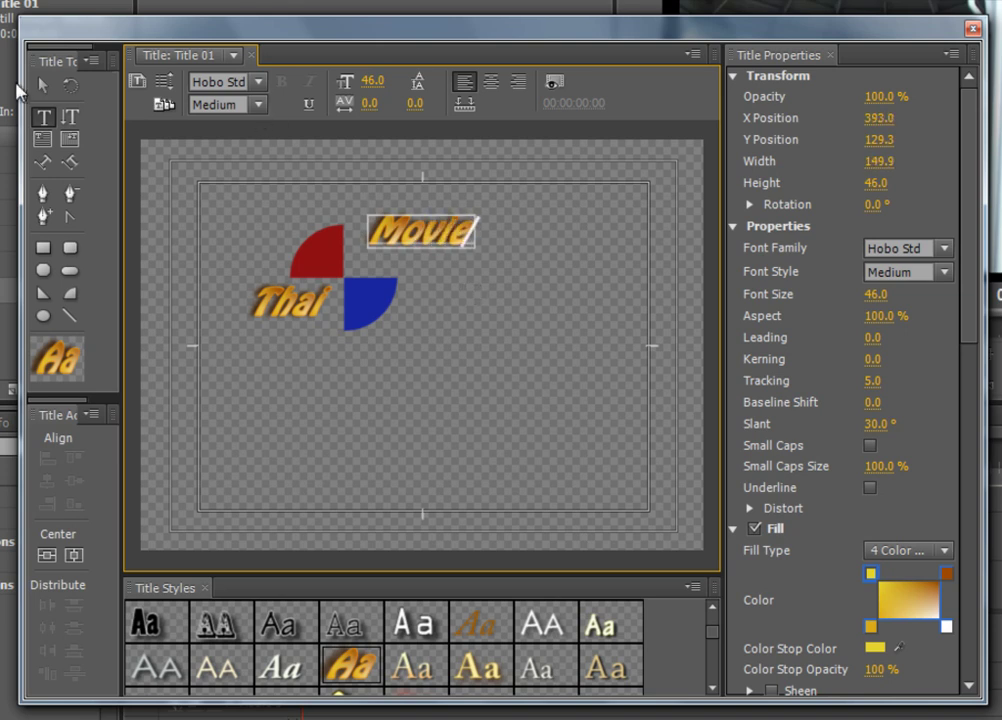
left_click(42, 86)
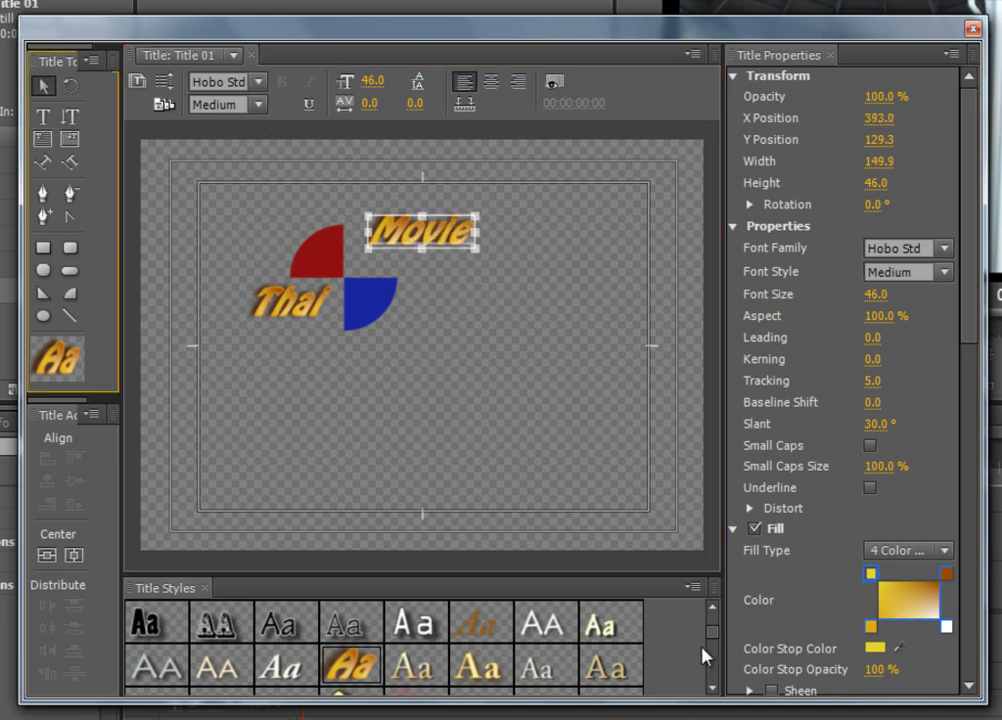
scroll(716, 643, "down", 2)
scroll(603, 645, "down", 2)
left_click(603, 645)
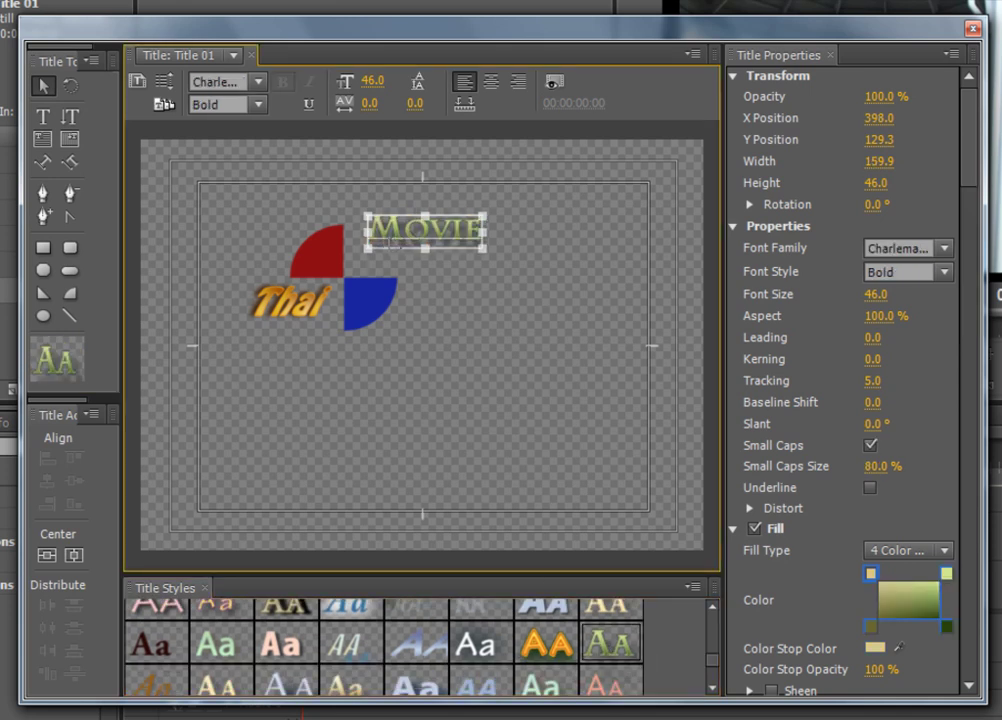
left_click_drag(393, 262, 404, 268)
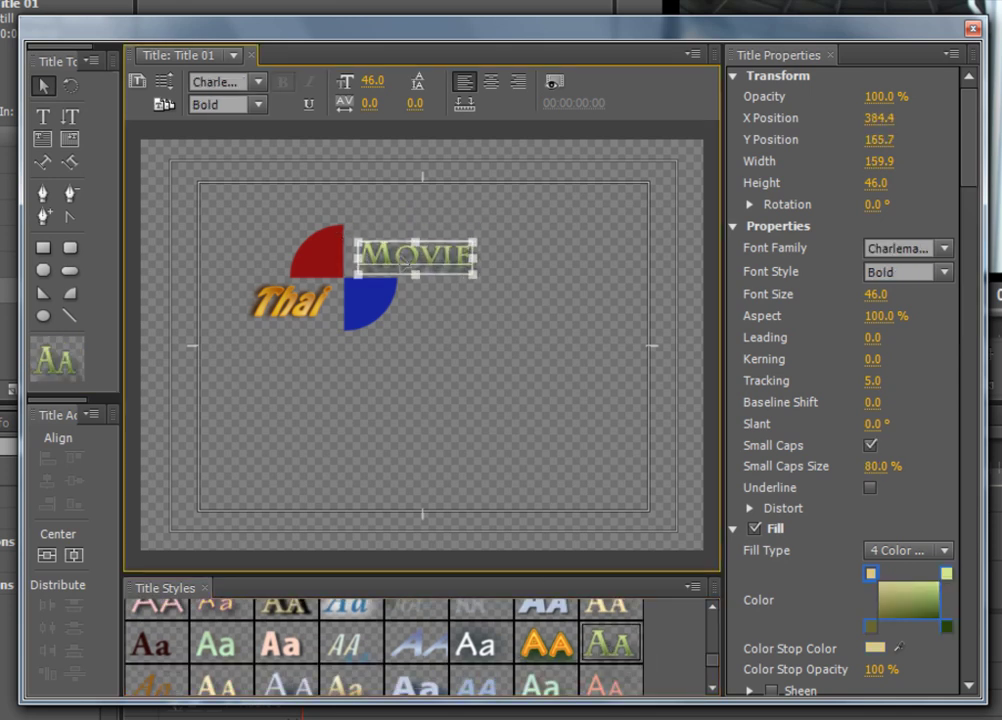
Shrink Thai to 36.5 and Movie to 32.5, then marquee-select all logo pieces
left_click(308, 305)
left_click_drag(333, 319, 317, 319)
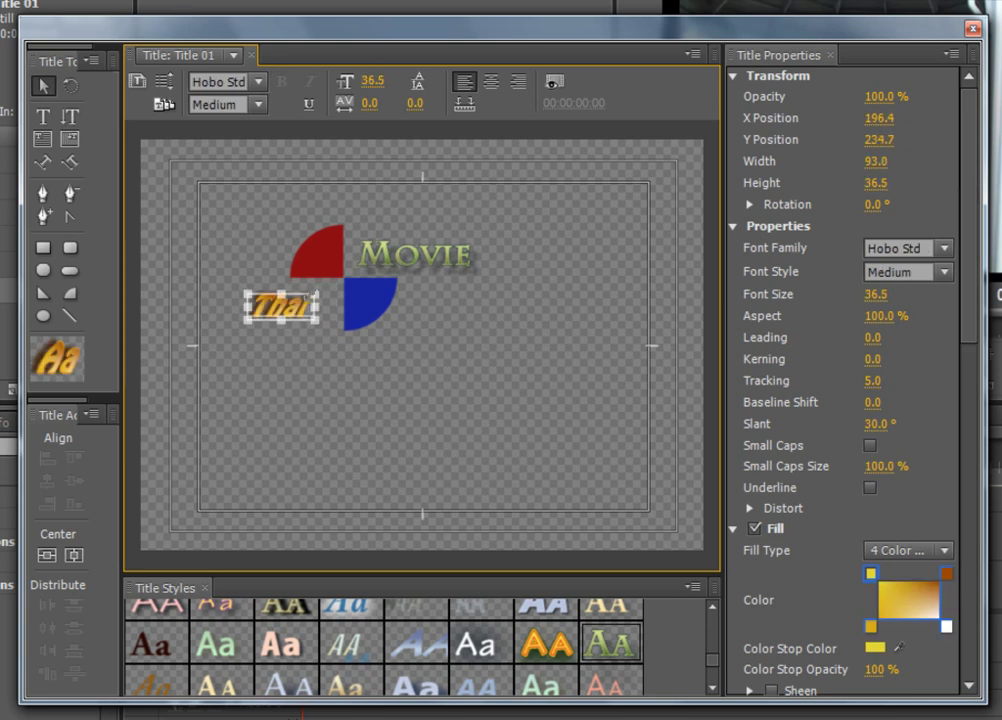
left_click(401, 259)
left_click_drag(471, 258, 421, 271)
left_click(290, 303)
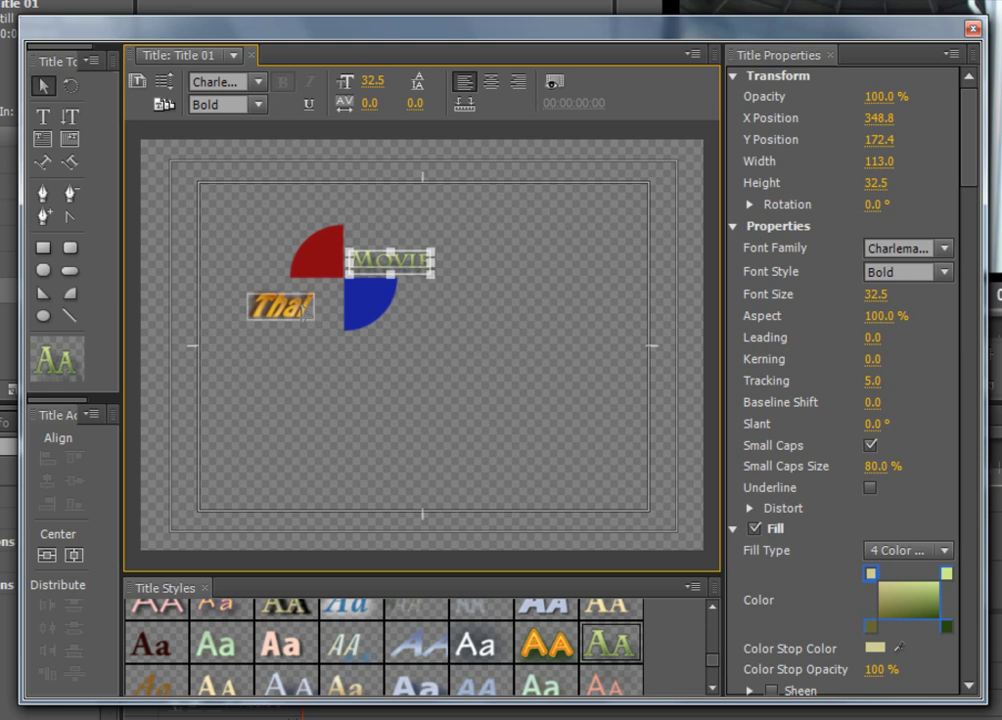
left_click(440, 392)
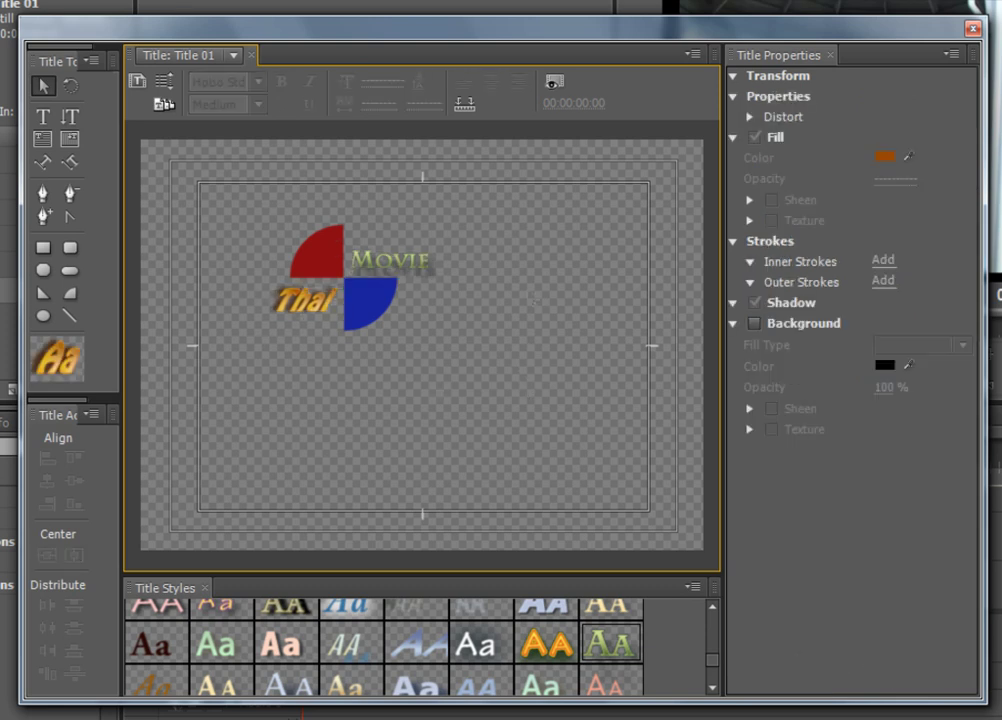
left_click_drag(203, 219, 445, 345)
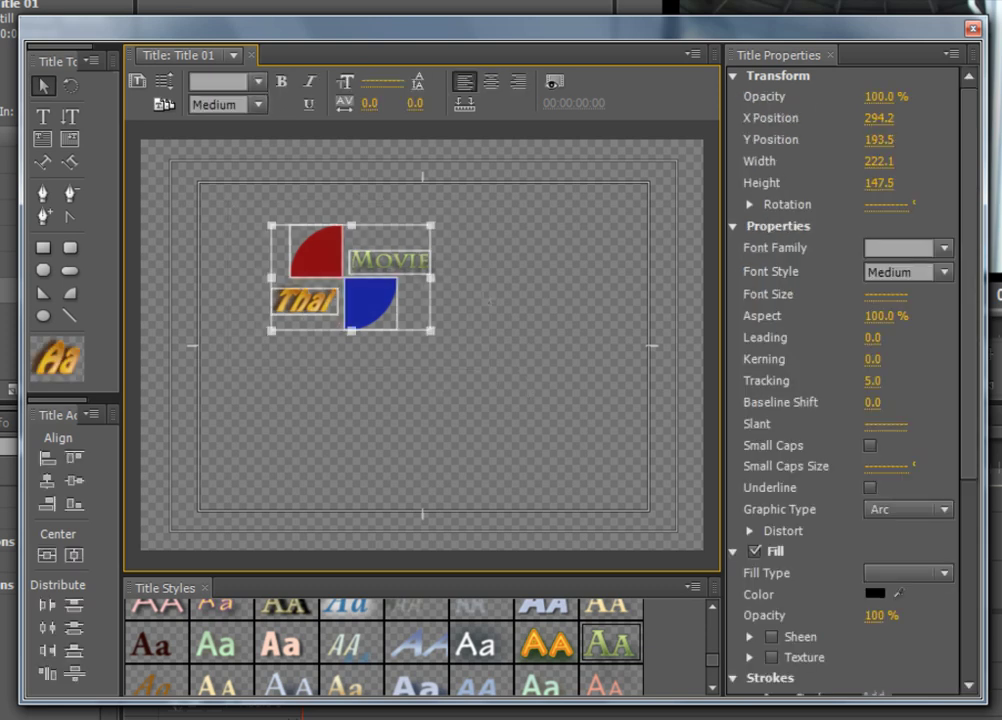
Move the logo group to the top-right corner and scale it down to about 120.6 × 80.1
left_click_drag(372, 291, 630, 225)
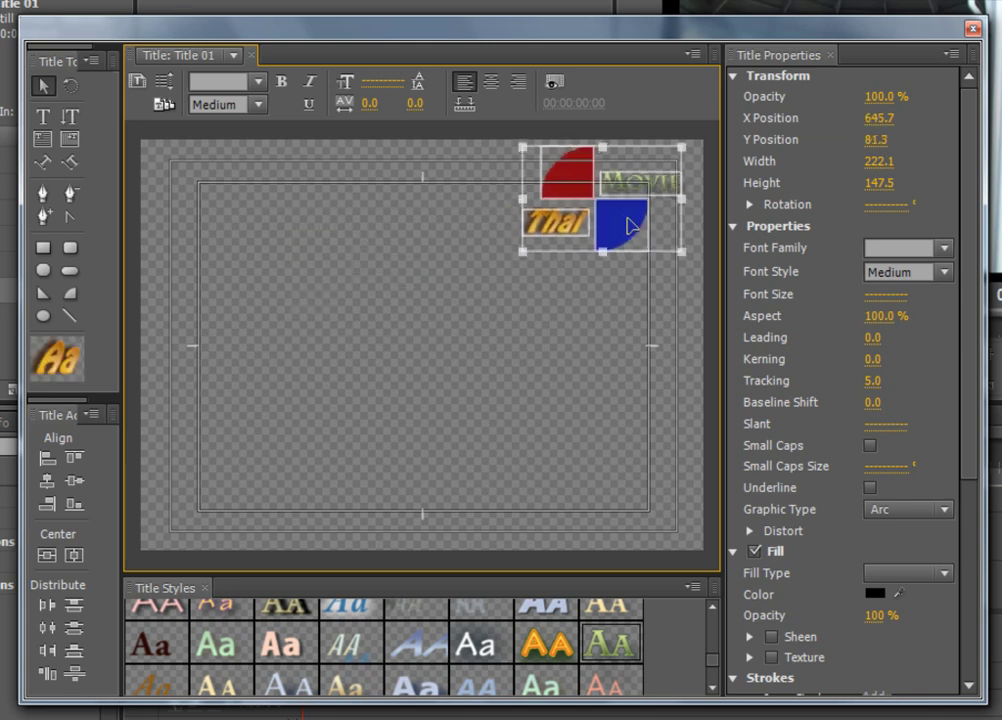
left_click_drag(683, 148, 607, 198)
left_click_drag(589, 245, 625, 238)
left_click(594, 368)
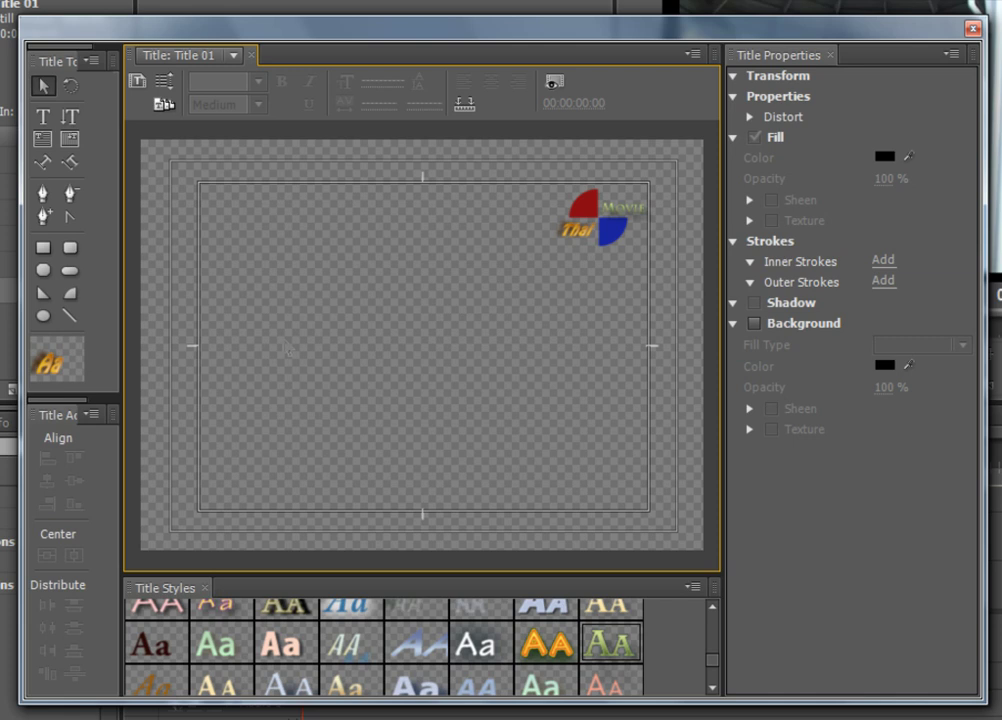
Import the current title as a user template named Title 01, then close the Titler
left_click(163, 105)
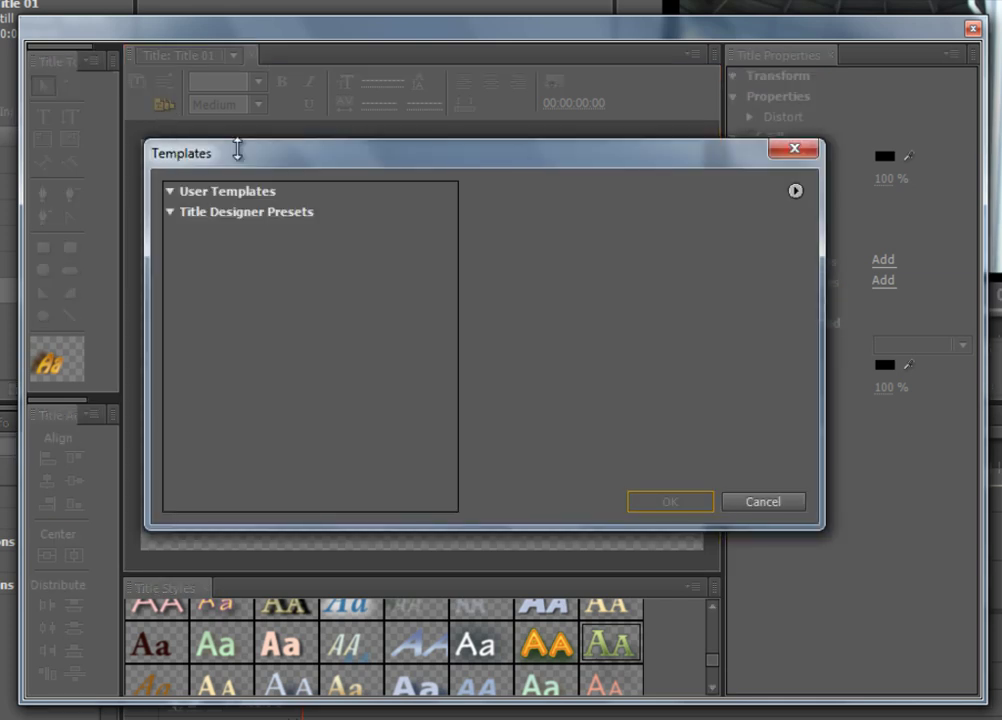
left_click(796, 191)
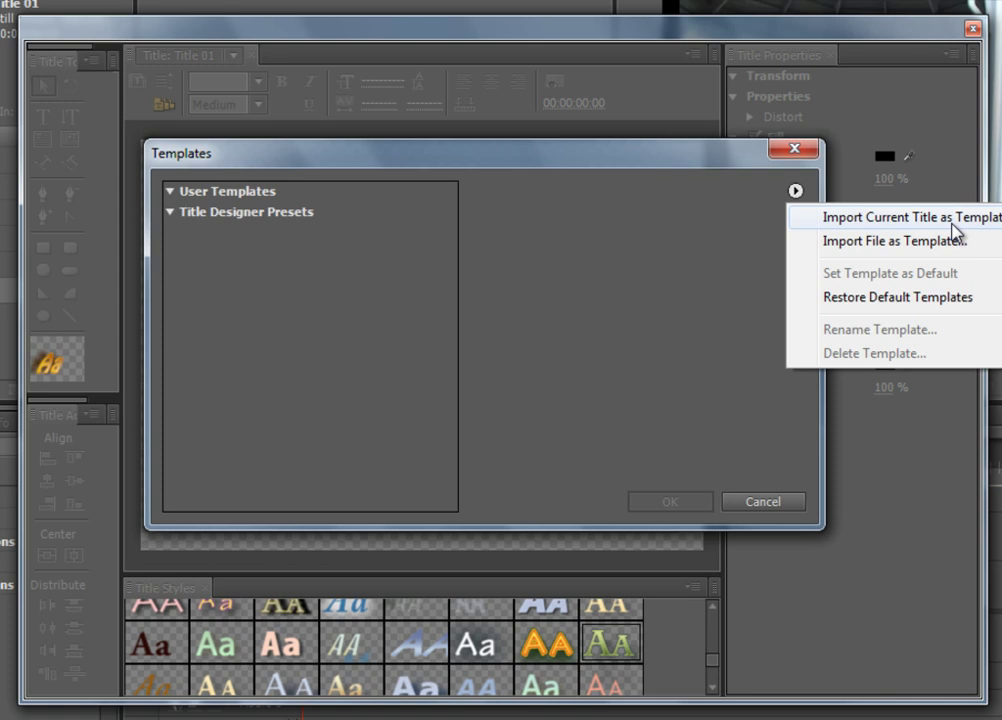
left_click(953, 222)
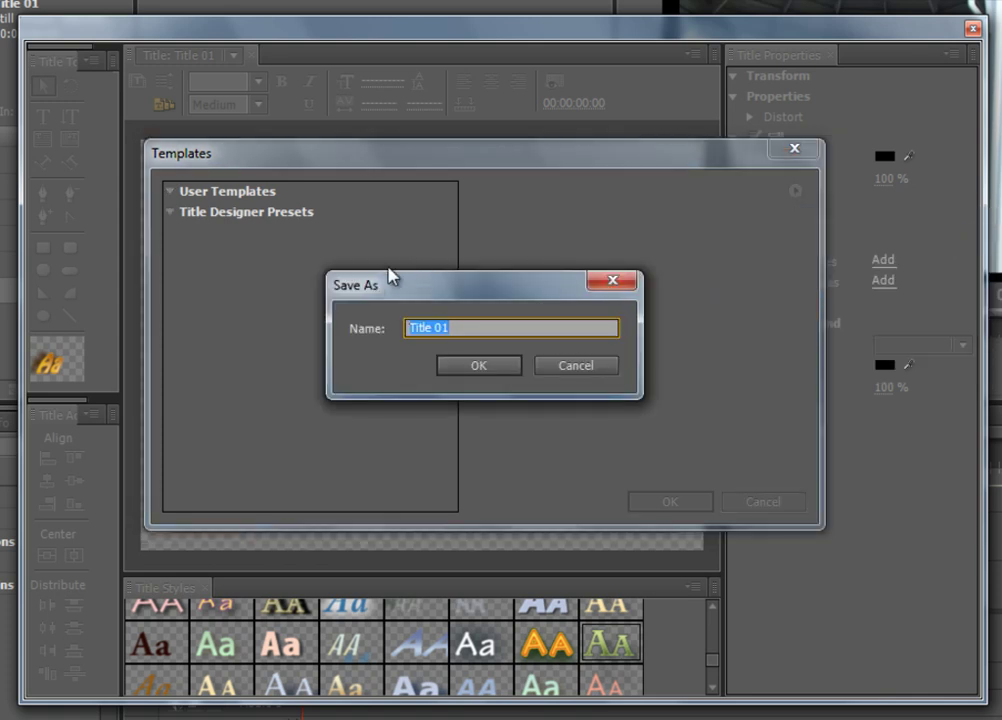
left_click(501, 367)
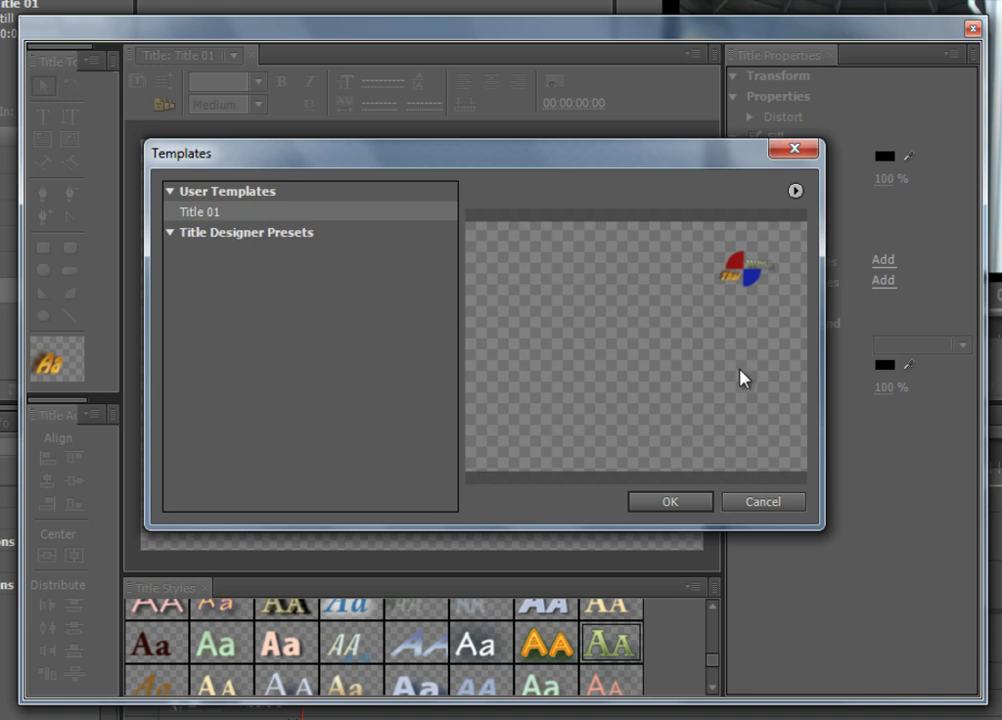
left_click(678, 505)
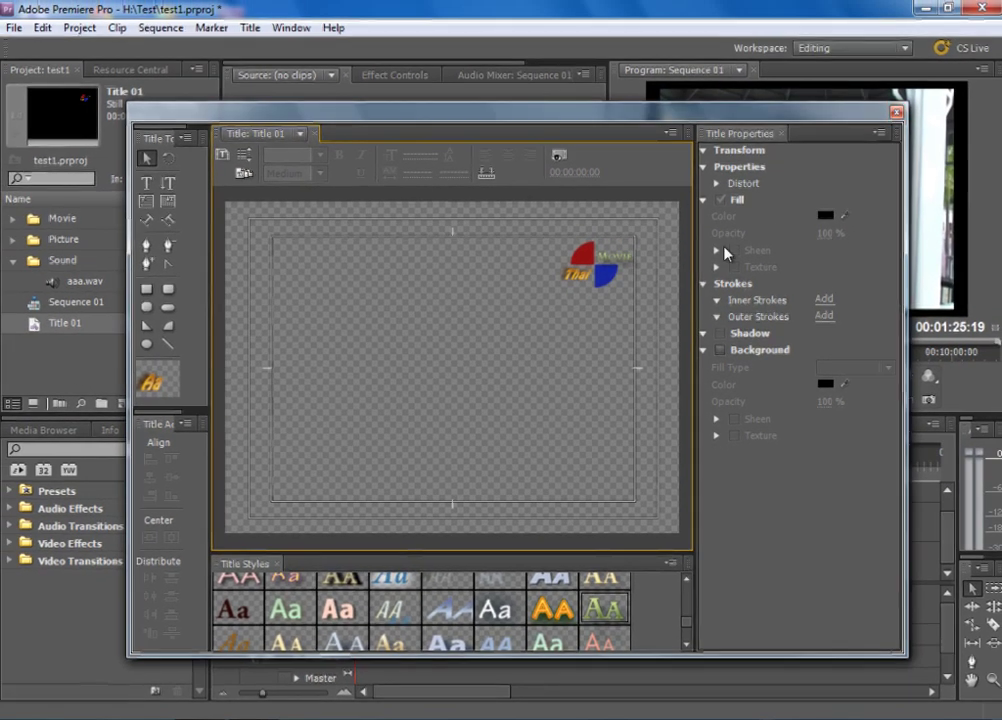
key("ctrl+w")
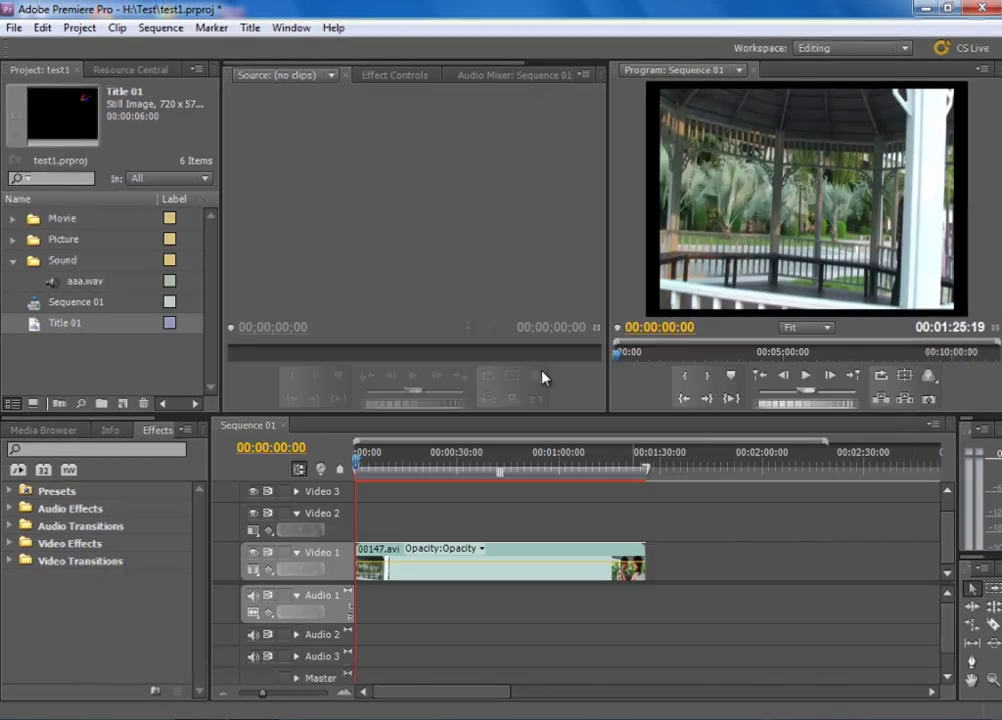
Create new title Title 03 and load the Title 01 user template into it
left_click(122, 403)
left_click(167, 463)
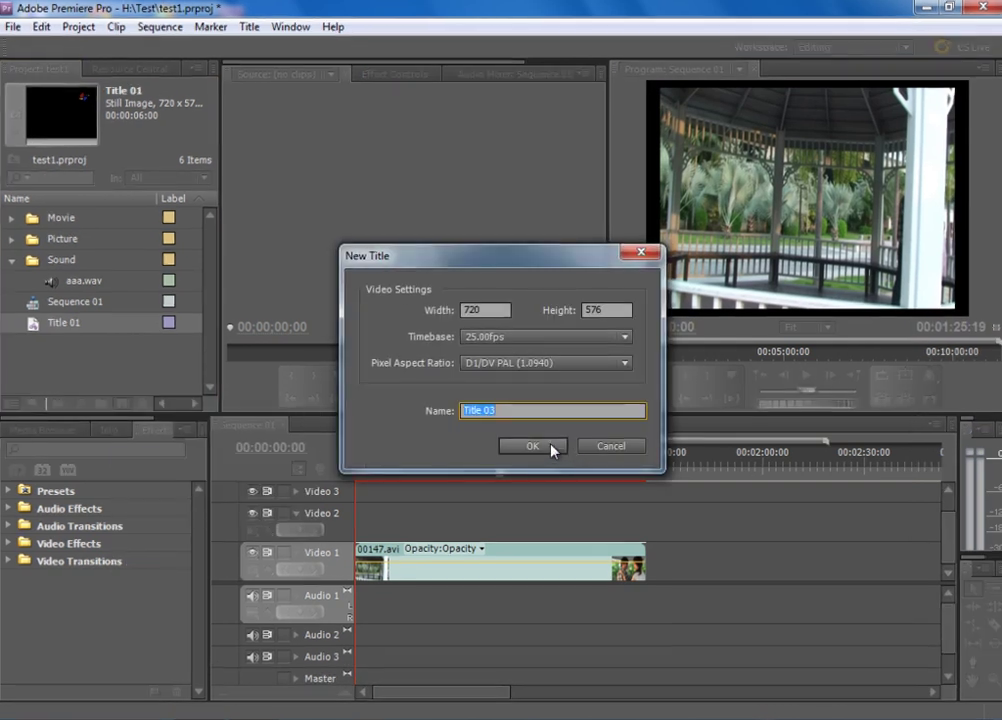
left_click(550, 447)
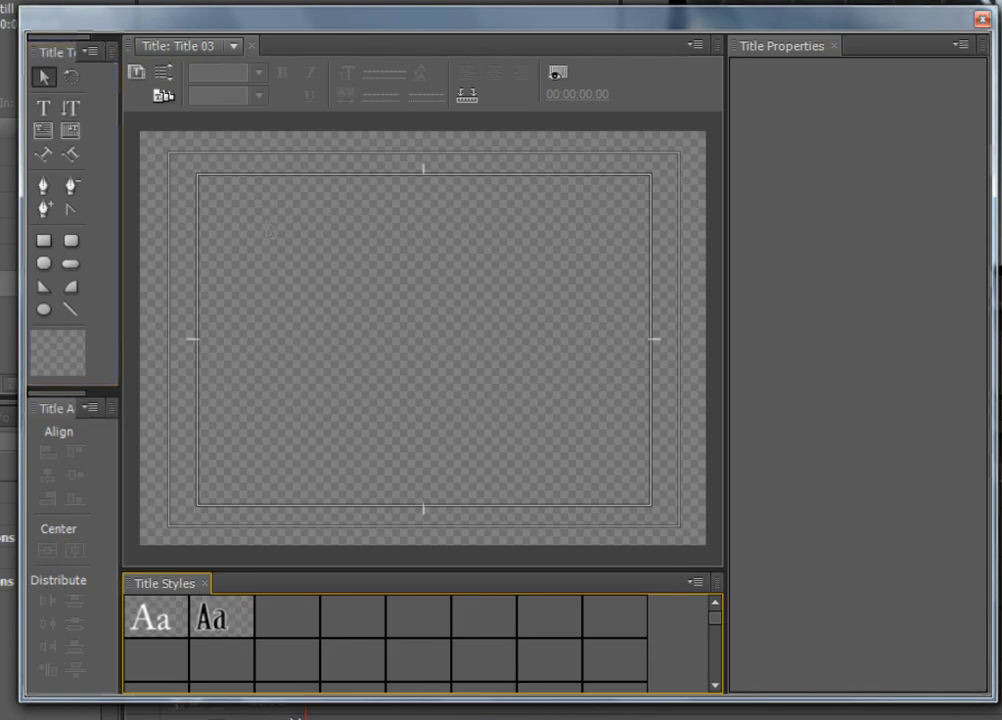
left_click(160, 96)
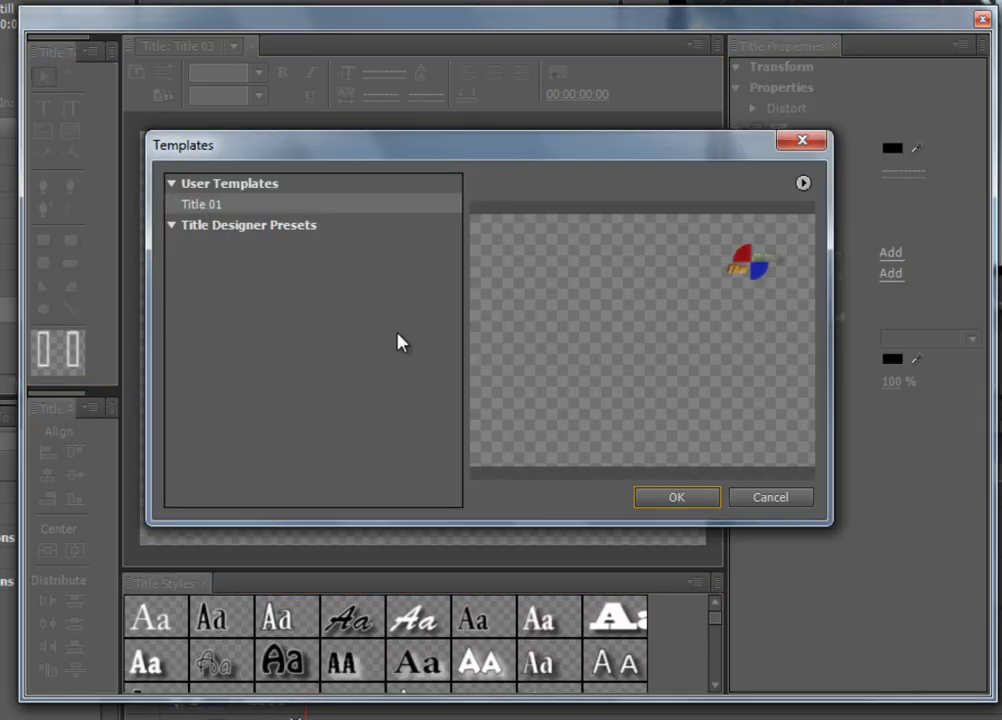
left_click(676, 497)
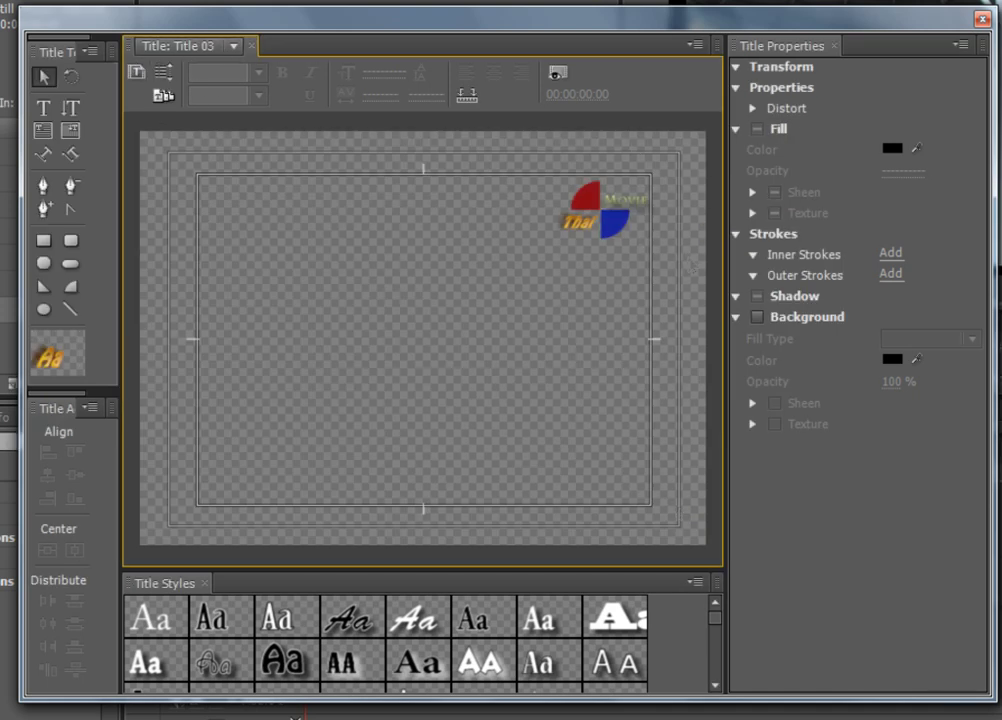
Show the background video and type a Thai caption at lower left in a 4711_AtNoon font
left_click(557, 73)
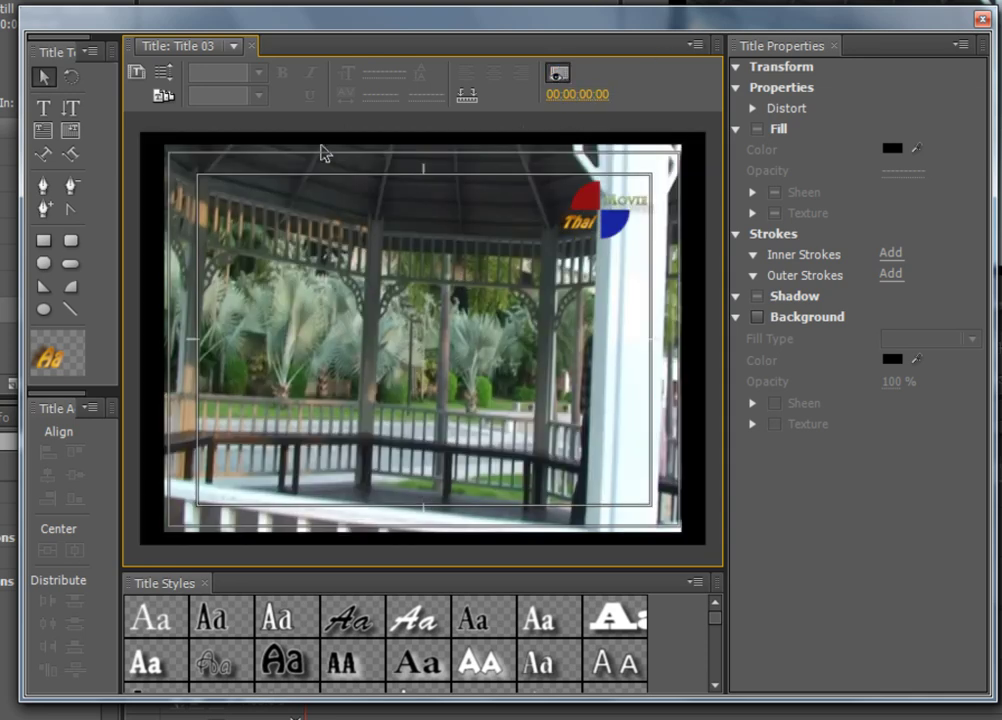
left_click(43, 107)
left_click(300, 448)
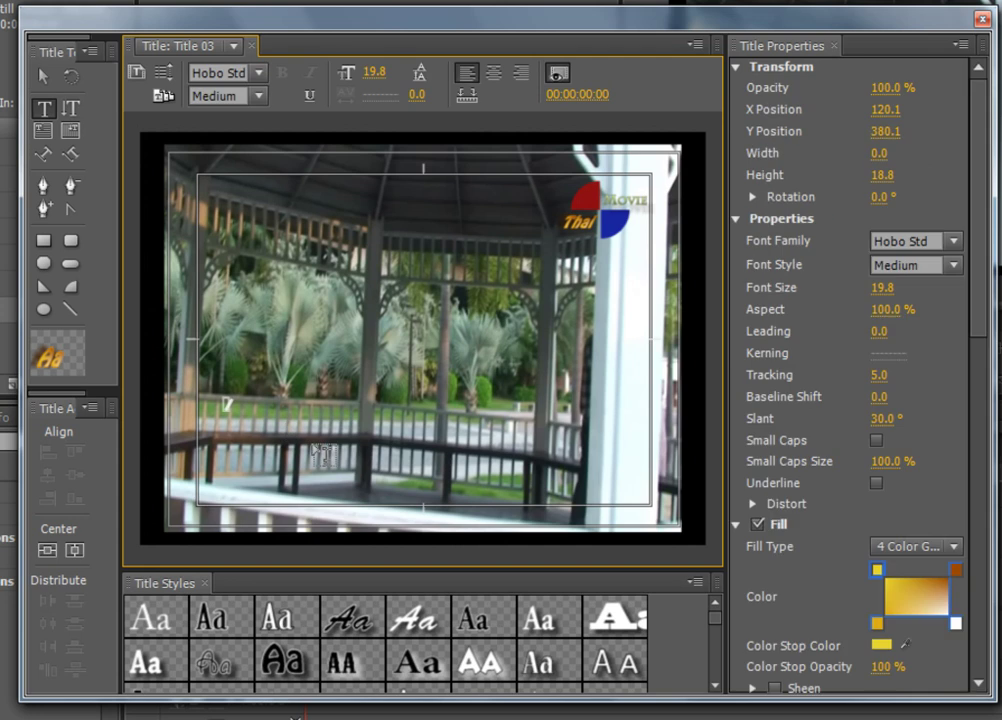
left_click(258, 73)
scroll(286, 243, "up", 3)
scroll(286, 243, "up", 3)
scroll(286, 240, "up", 3)
scroll(436, 268, "up", 1)
scroll(358, 309, "up", 10)
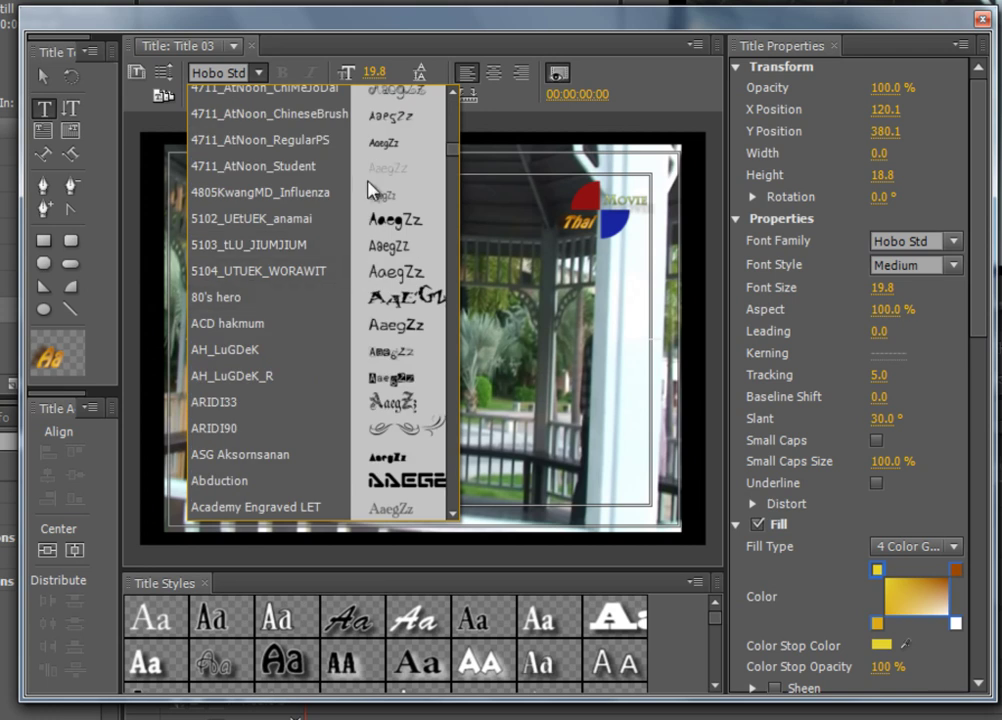
left_click(275, 117)
type("a")
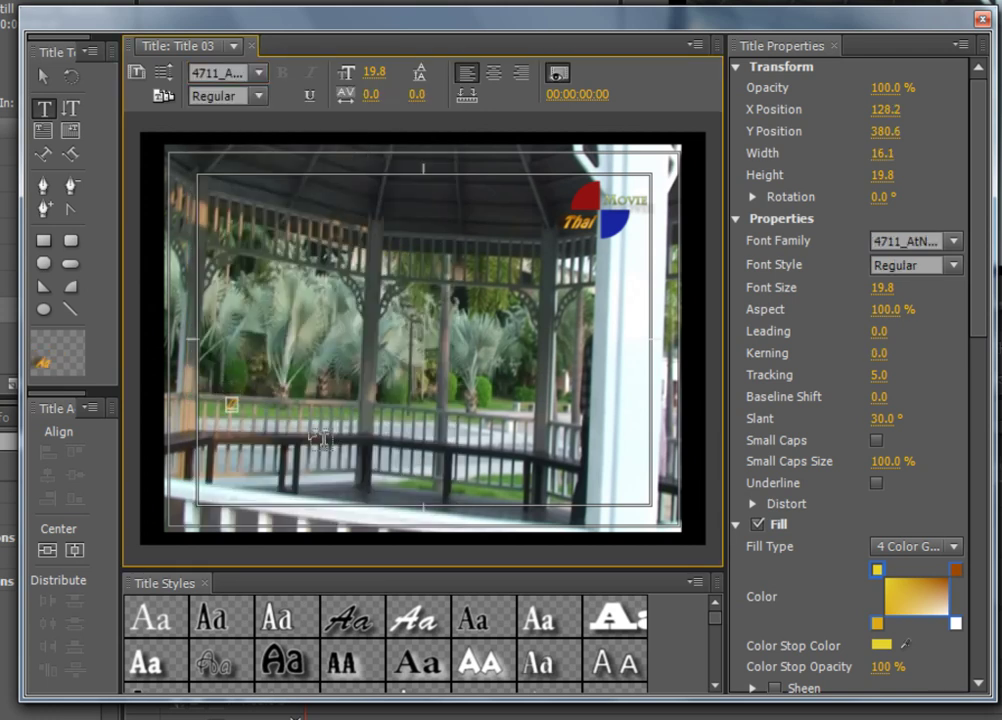
type("bcdefgh")
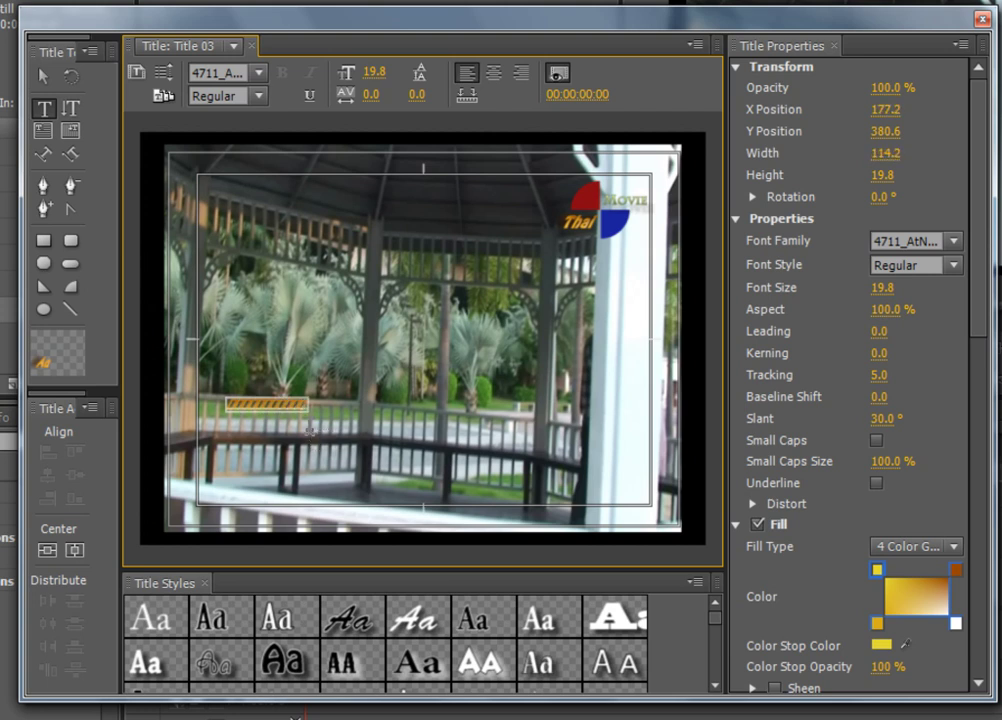
Enlarge the caption to font size 49.8 and set its font to 2006_iannnnnPDA
left_click(43, 76)
left_click_drag(373, 71, 385, 110)
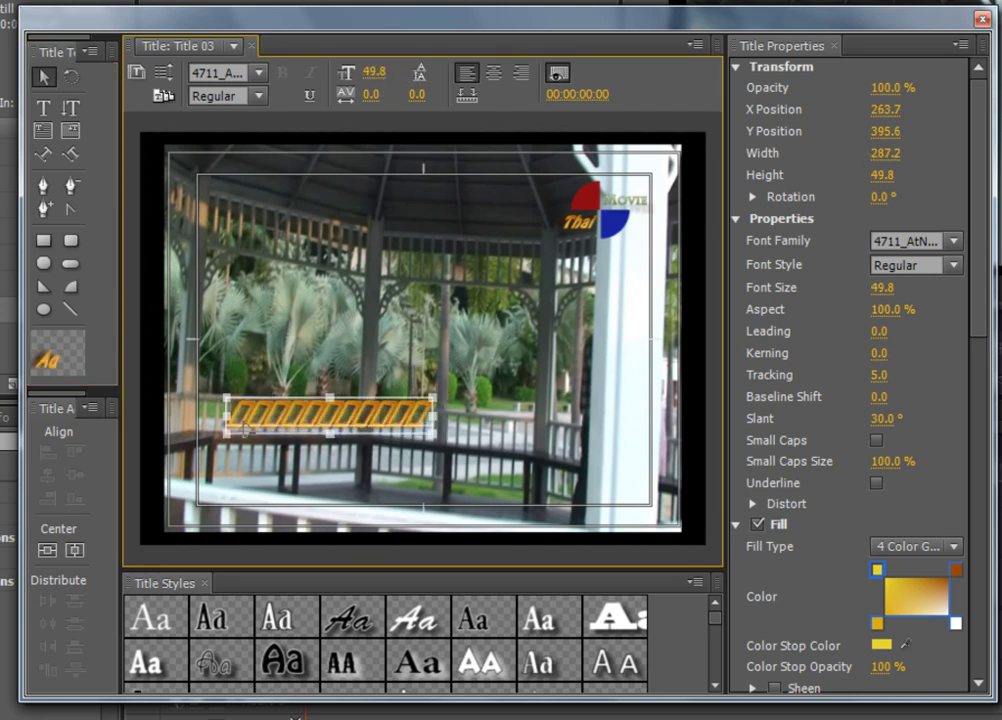
left_click(258, 72)
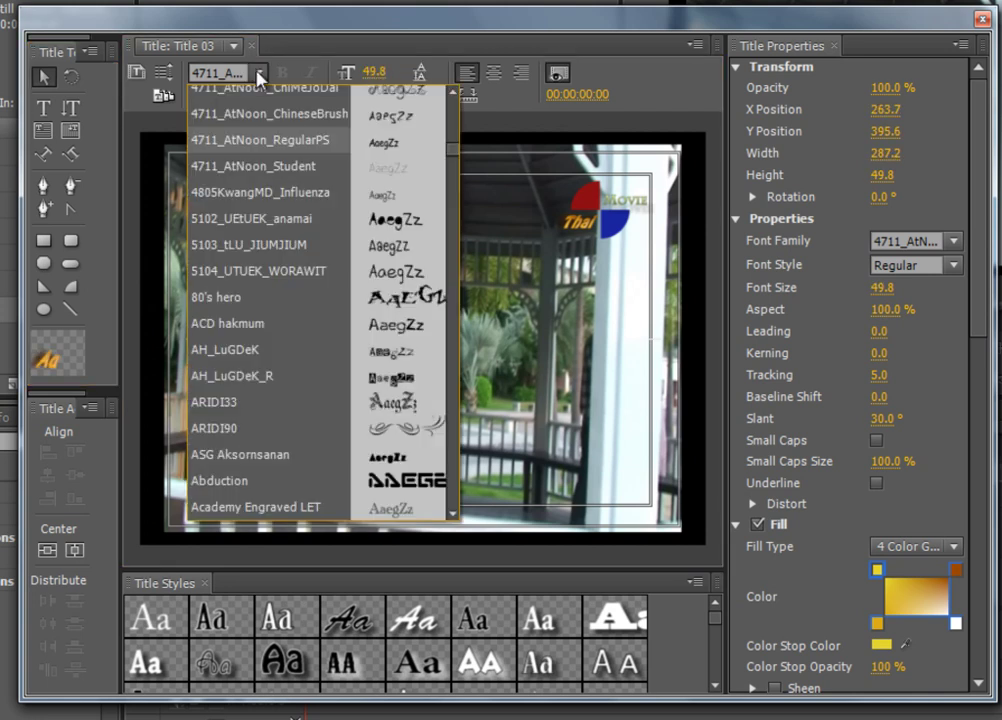
scroll(310, 185, "up", 3)
scroll(300, 180, "up", 3)
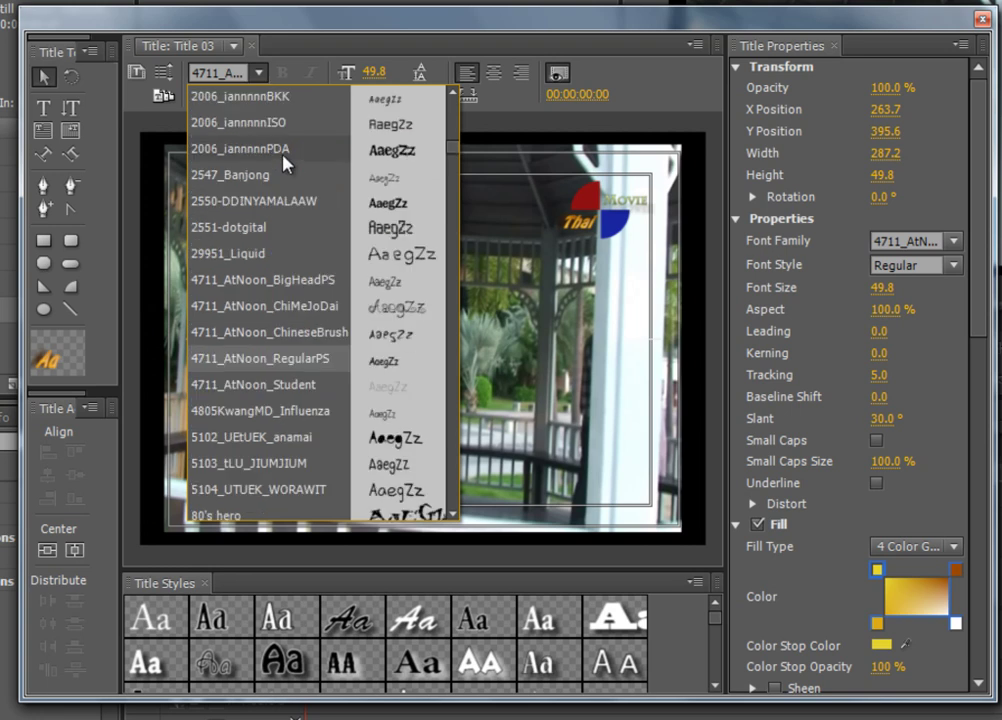
left_click(285, 160)
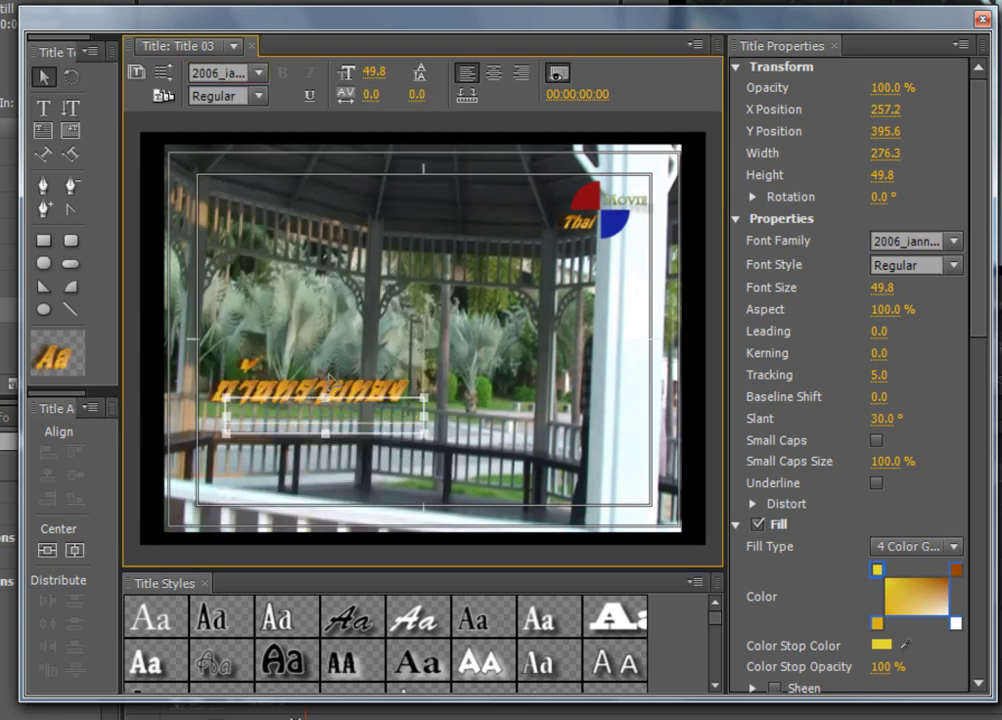
Move the caption up, switch it to the 2005 font variant, and nudge it left
left_click_drag(338, 424, 330, 380)
left_click(262, 82)
left_click(306, 161)
left_click_drag(330, 392, 313, 383)
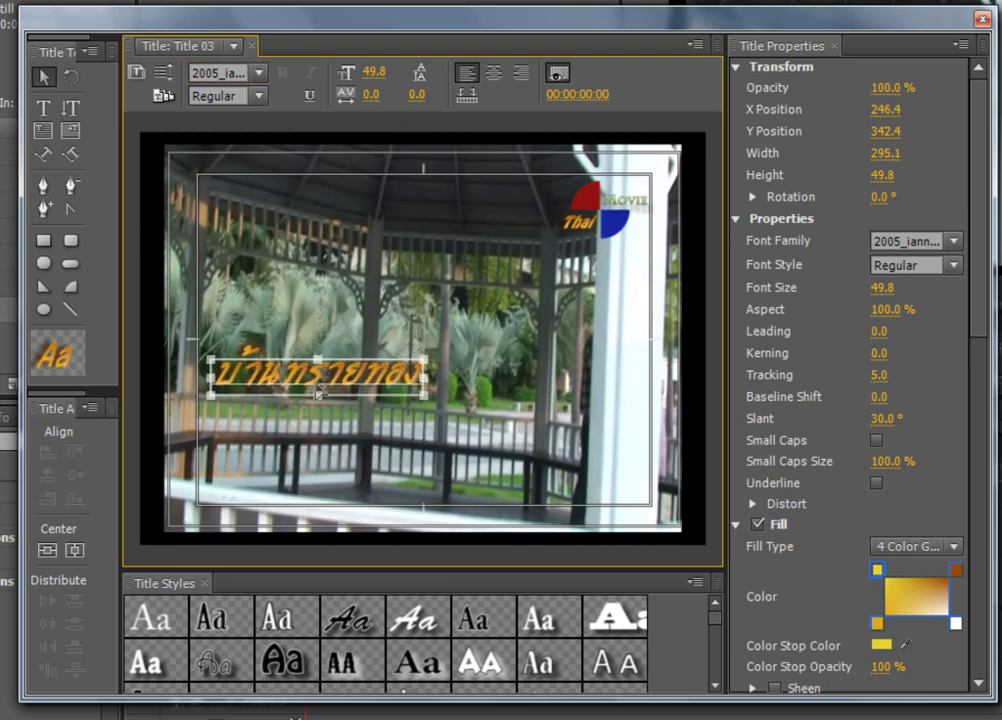
left_click(357, 434)
Restyle the caption's latter part with Giddyup Black 80 and the DSE Erawan font
double_click(297, 378)
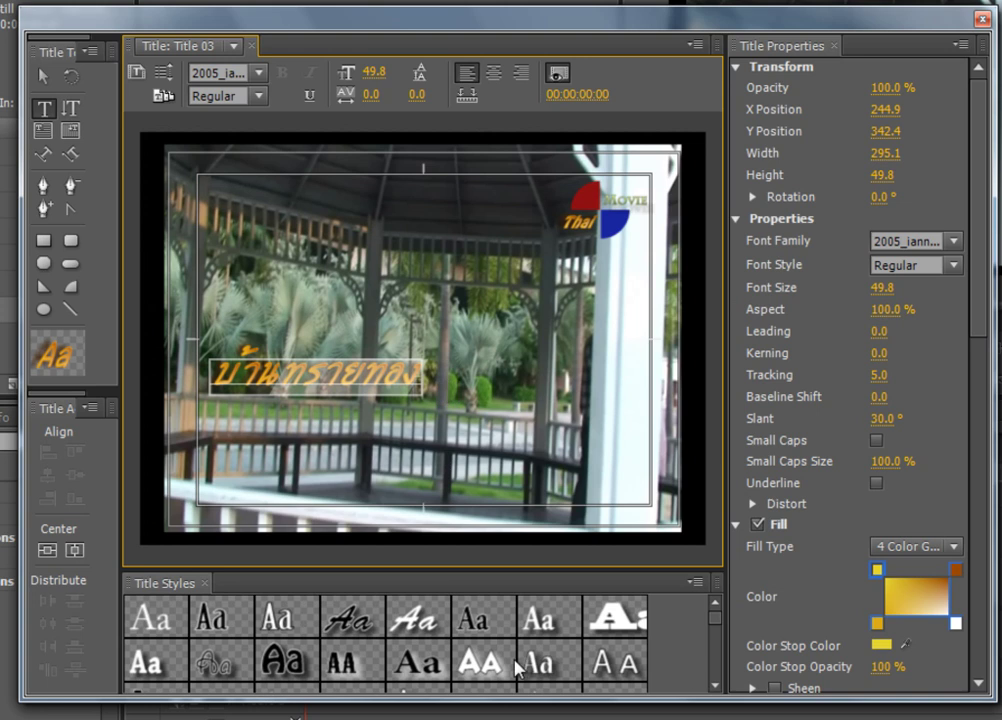
scroll(250, 668, "down", 1)
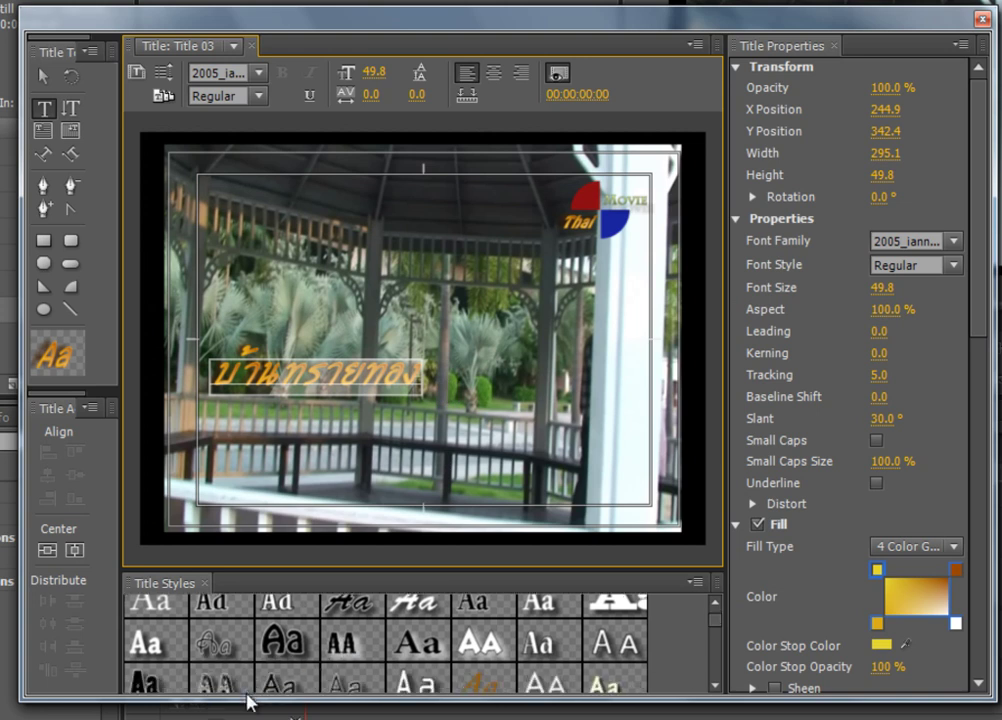
left_click(205, 648)
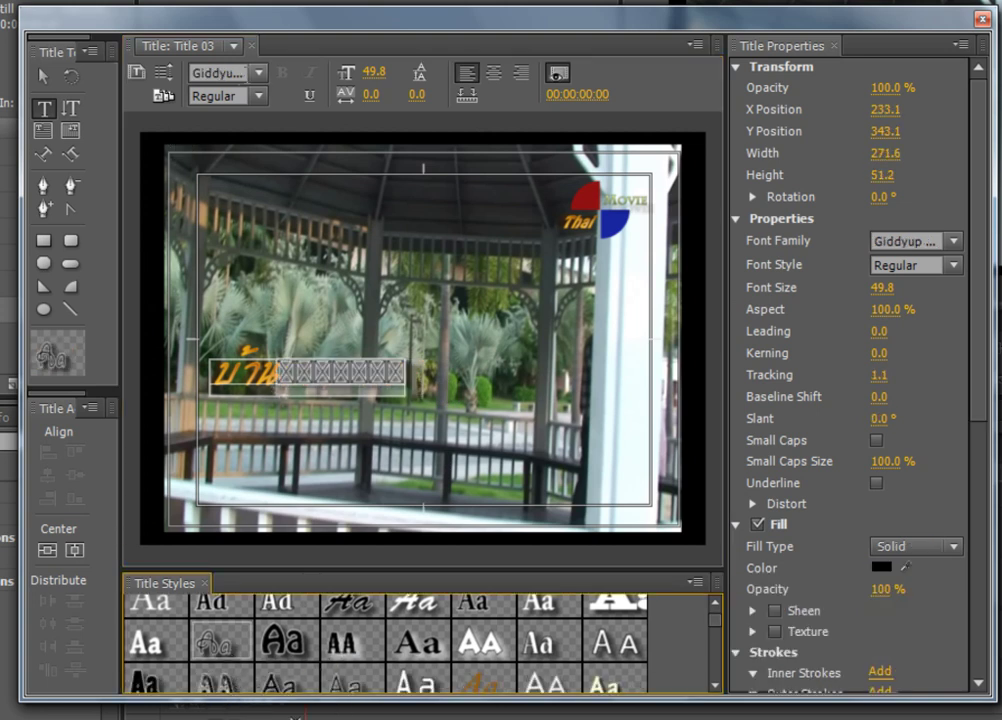
left_click(258, 72)
scroll(400, 300, "up", 10)
scroll(447, 175, "down", 5)
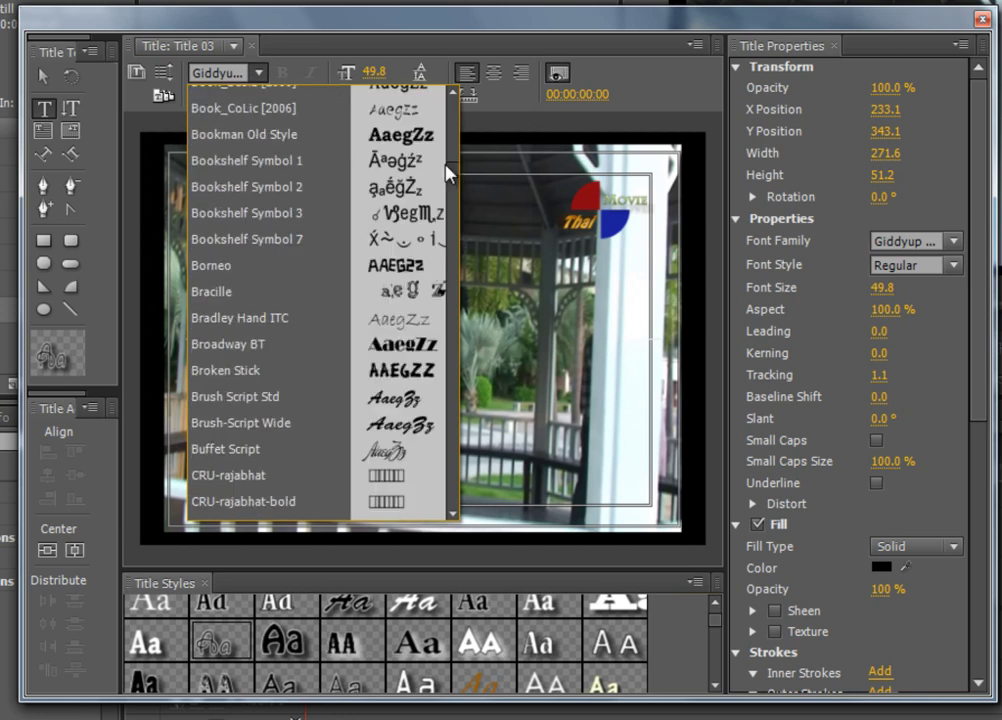
scroll(447, 182, "down", 10)
scroll(449, 191, "down", 5)
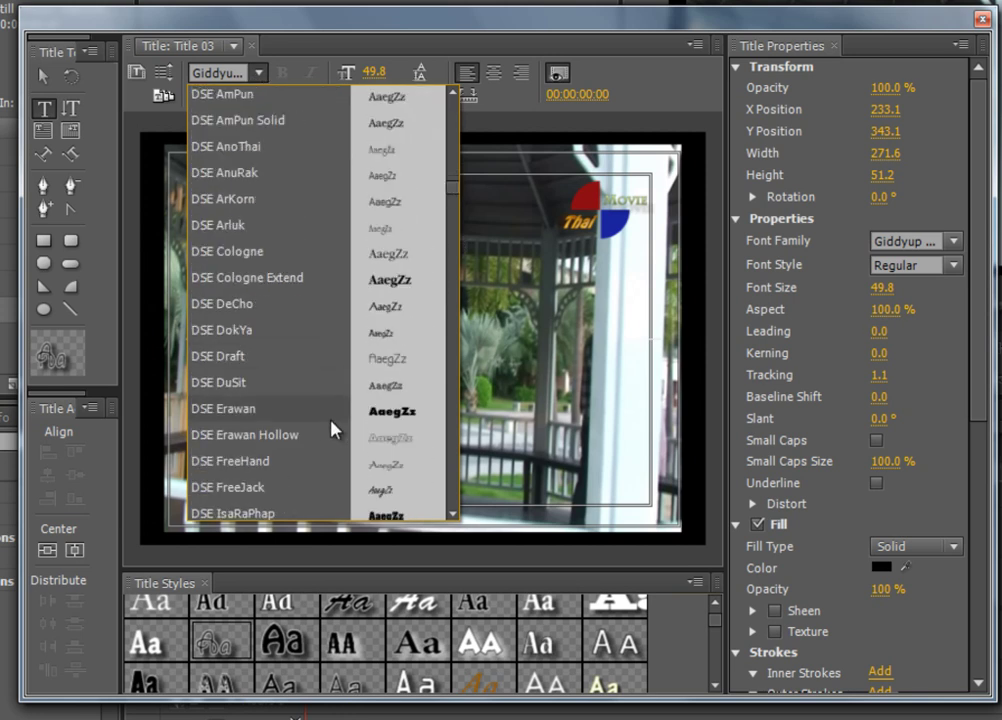
left_click(331, 418)
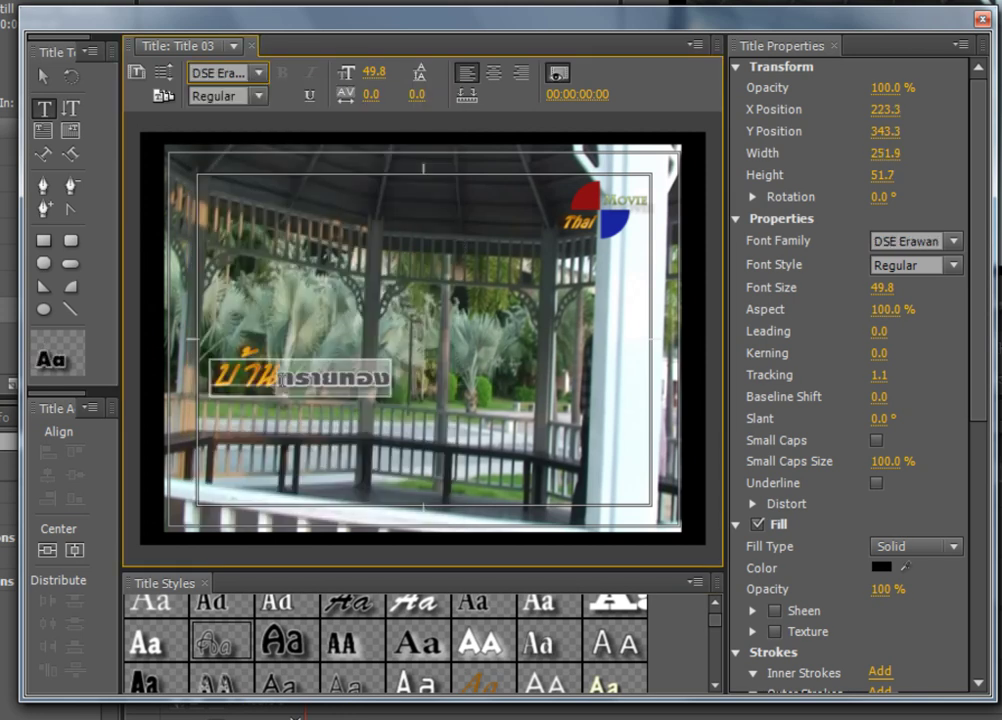
Drag the gold-and-black Thai caption to the lower left, previewing it over frame 00:00:14:04
key("Escape")
left_click(235, 372)
left_click(353, 387, "shift")
mouse_move(353, 387)
left_mouse_down()
mouse_move(362, 484)
mouse_move(352, 489)
left_mouse_up()
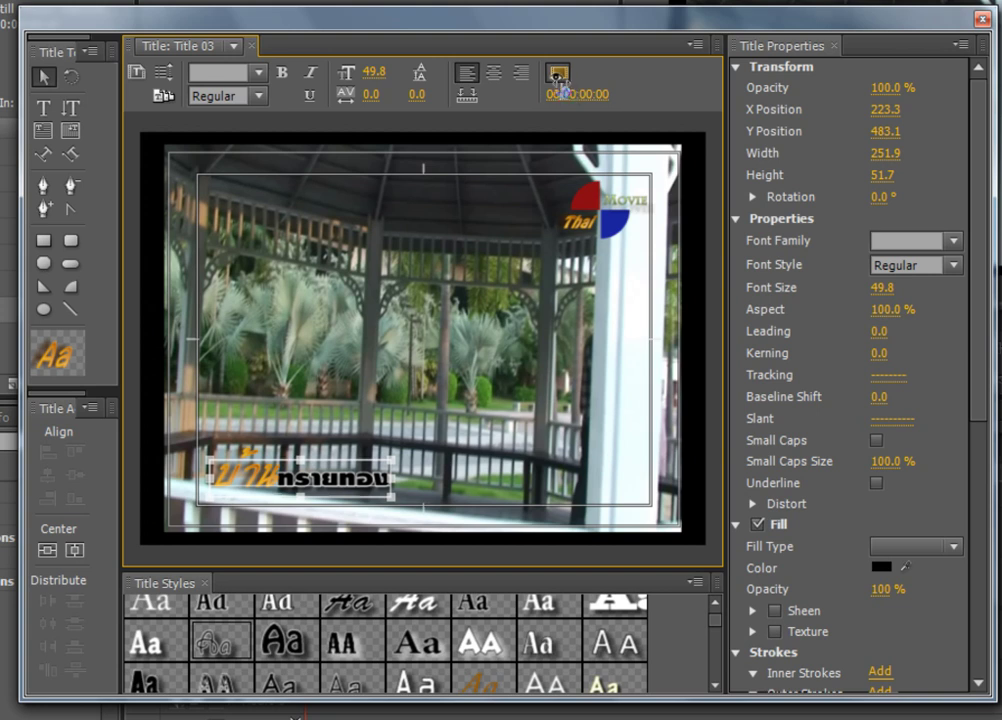
mouse_move(561, 92)
left_mouse_down()
mouse_move(676, 105)
mouse_move(678, 125)
mouse_move(604, 94)
mouse_move(626, 93)
left_mouse_up()
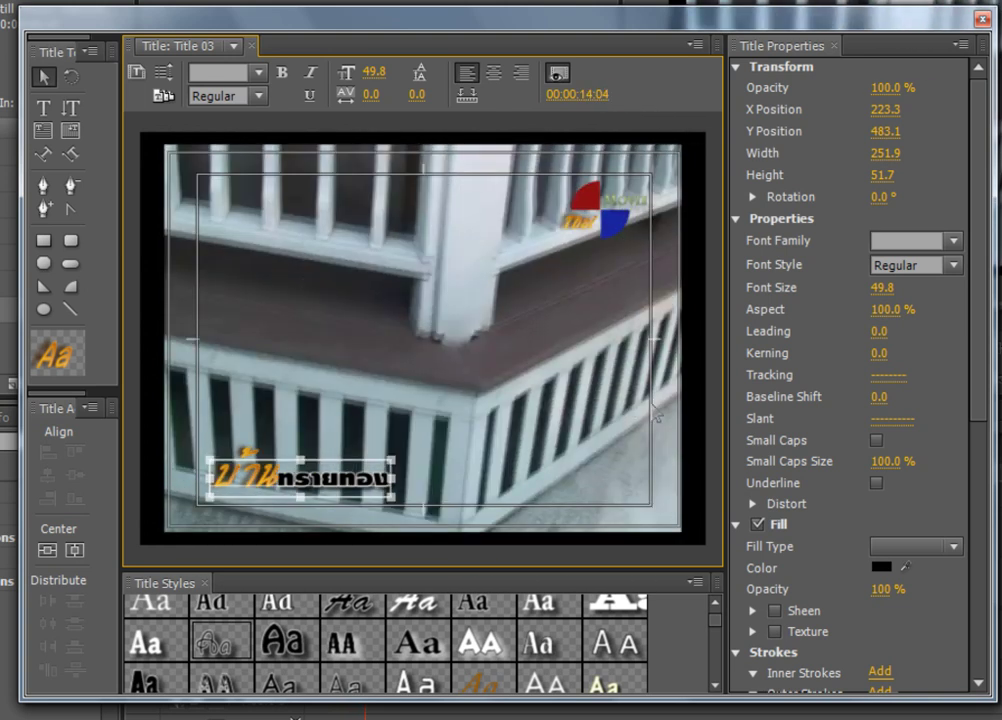
Lay Title 03 on Video 2 above the clip and play from 00:00:41:11 to check the overlay
left_click(984, 19)
mouse_move(60, 345)
left_mouse_down()
mouse_move(412, 518)
mouse_move(642, 518)
left_mouse_up()
left_click(495, 447)
left_click(812, 373)
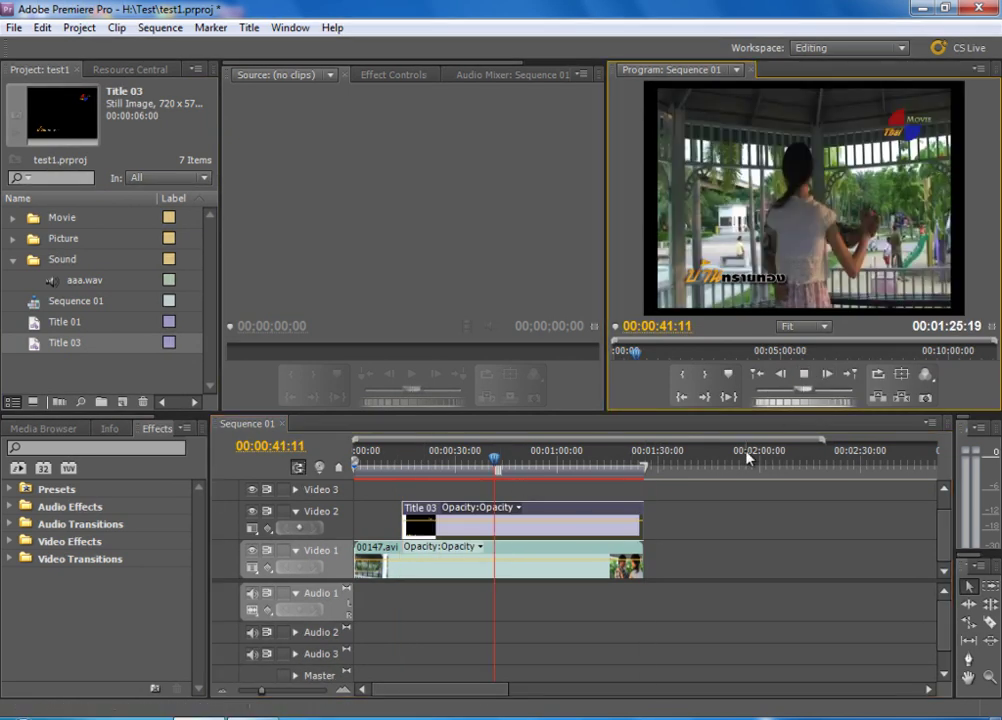